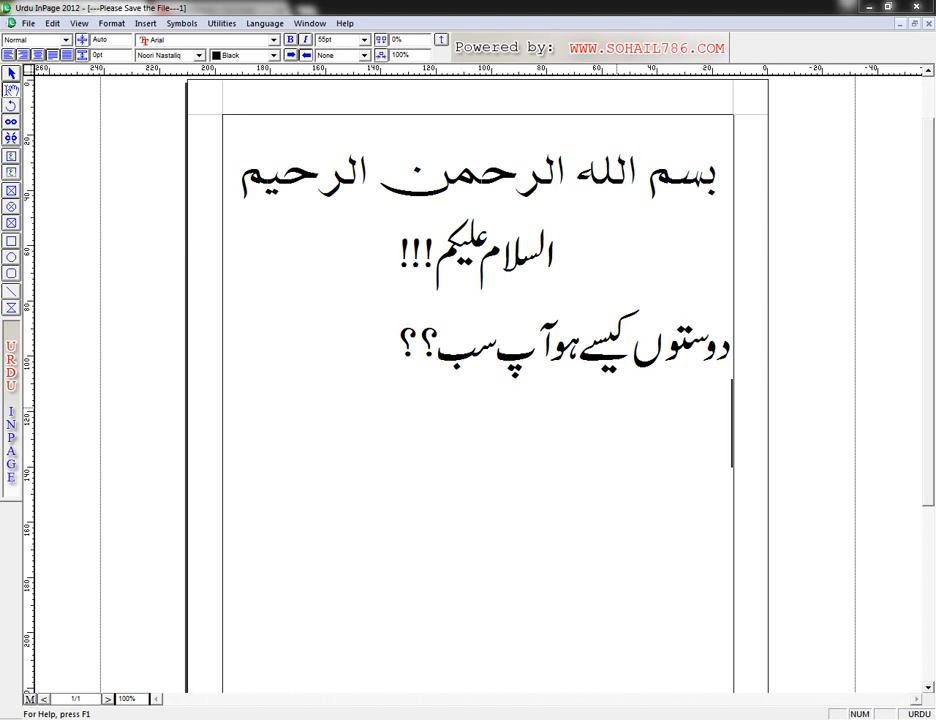
Step: Write "آج میں آپ کو کورل ڈرا میں ایک پروفیشنل لوگو ڈیزائن کر کے دکھاؤں گا،" on the empty line below the greeting
{"action": "type", "text": "ٓج م"}
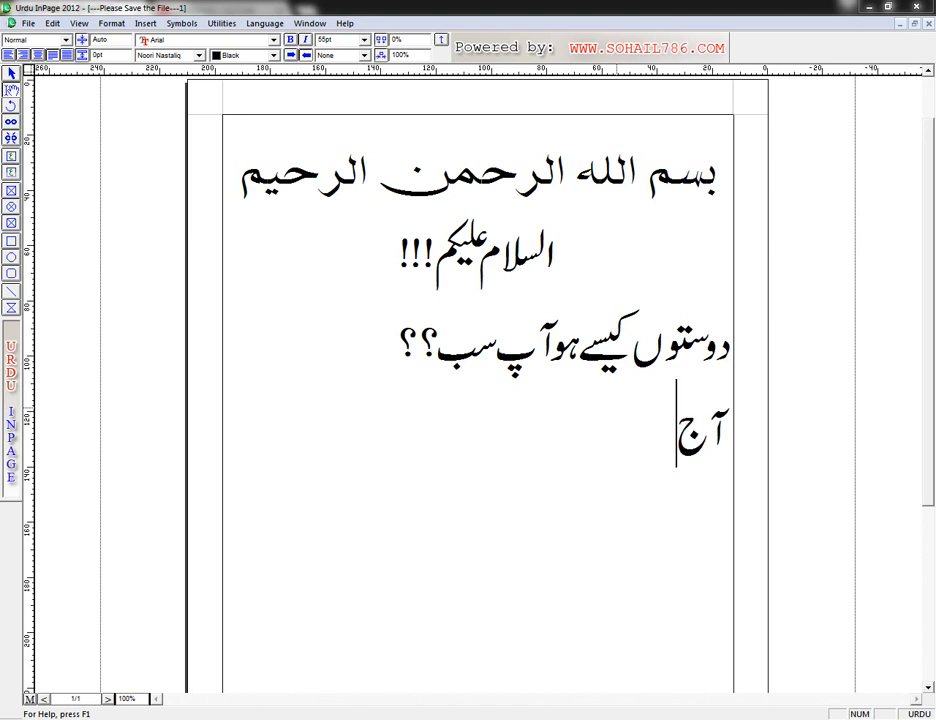
{"action": "type", "text": "یں"}
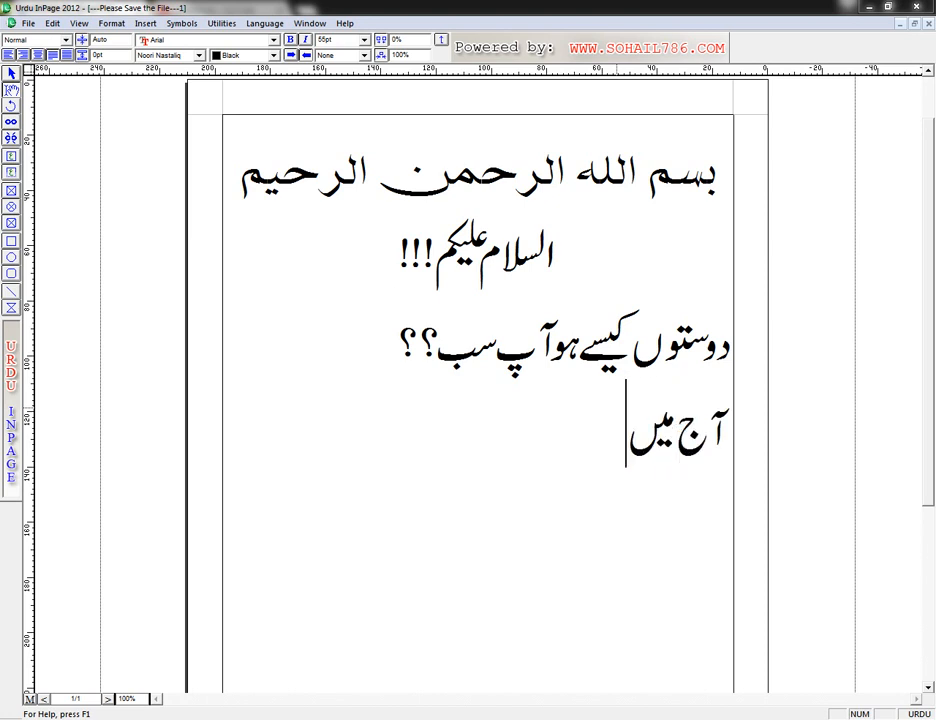
{"action": "type", "text": " آپ کو"}
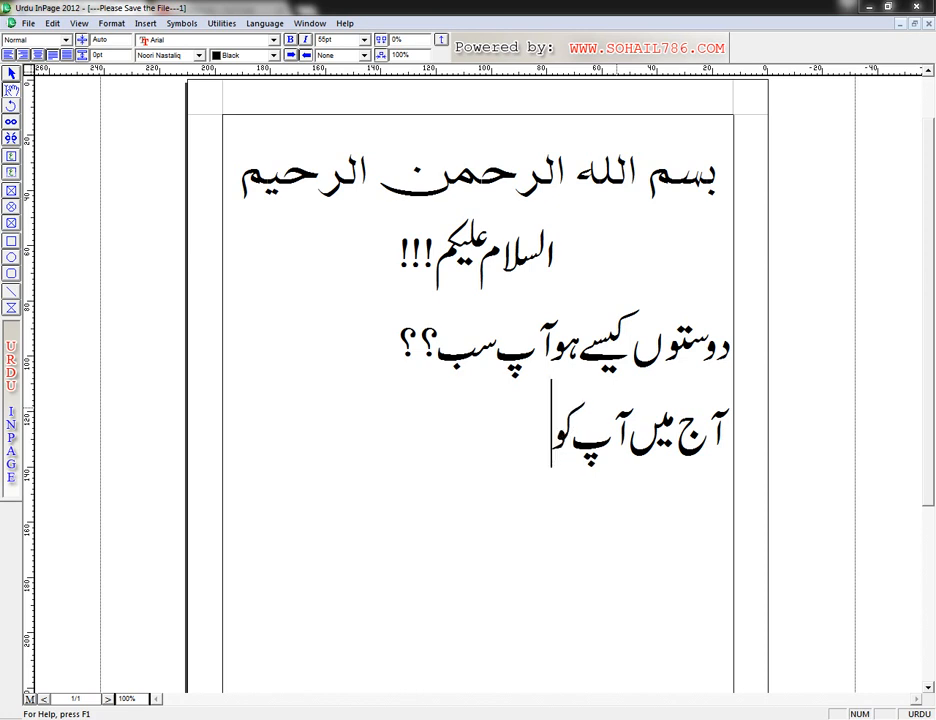
{"action": "type", "text": " کورل ڈر"}
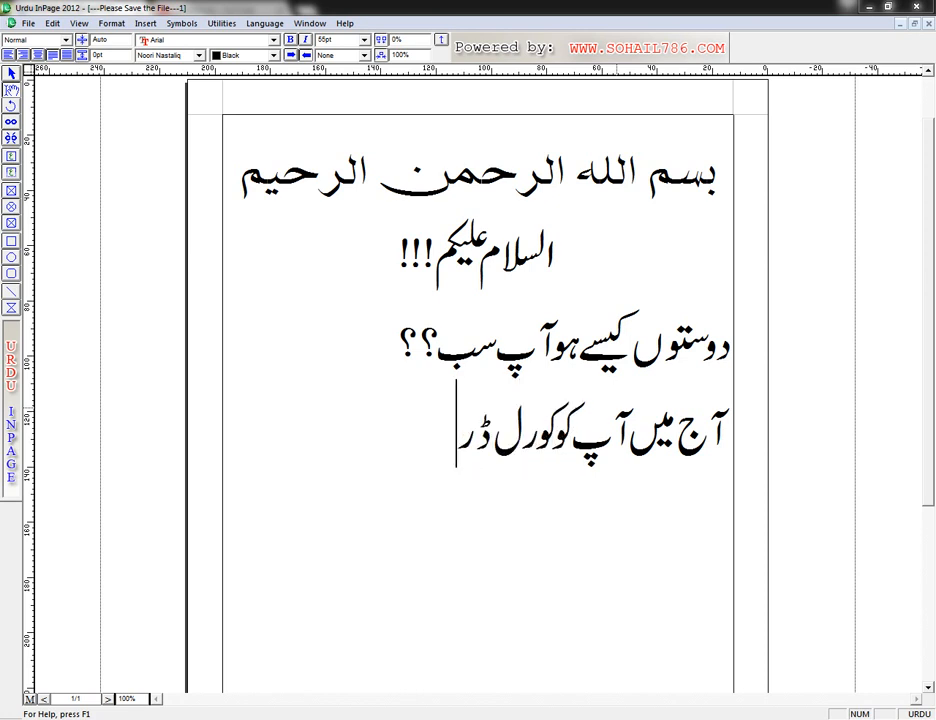
{"action": "type", "text": "امیں ایک"}
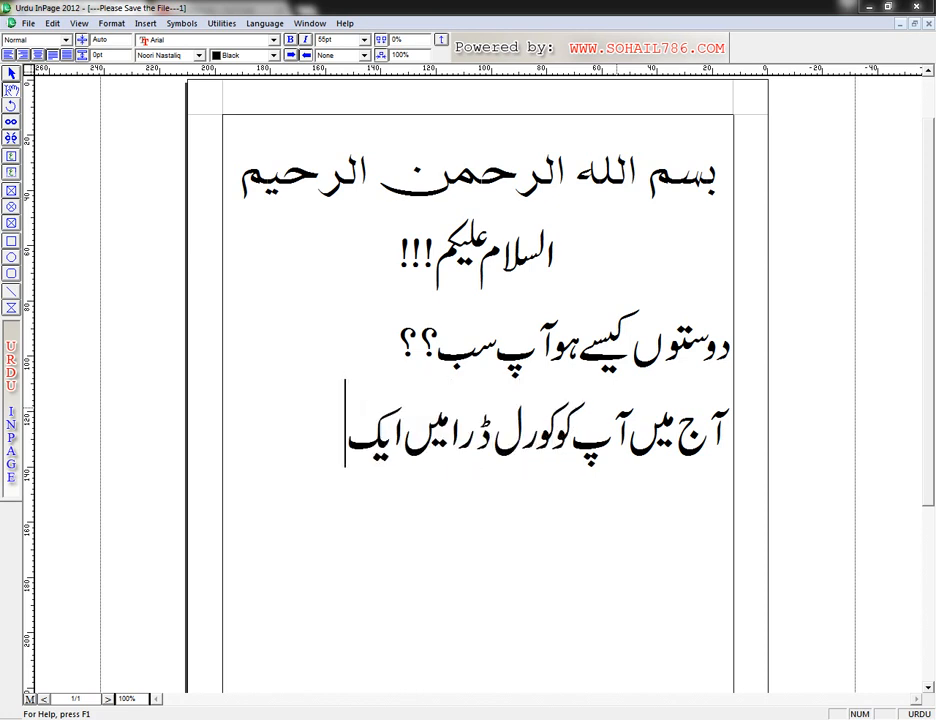
{"action": "type", "text": " پرو"}
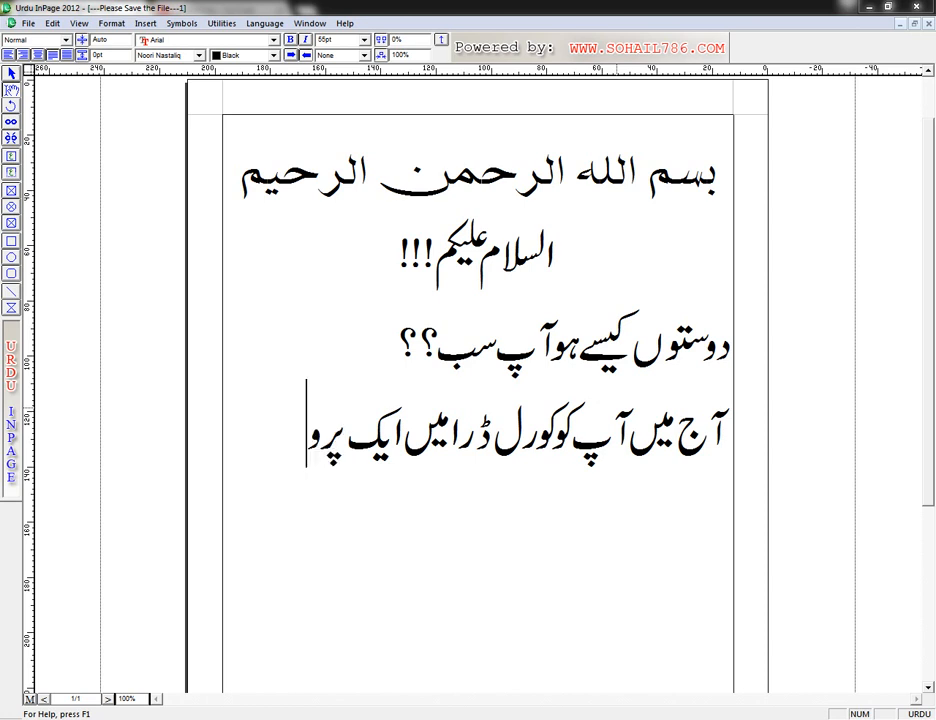
{"action": "type", "text": "فیشنل"}
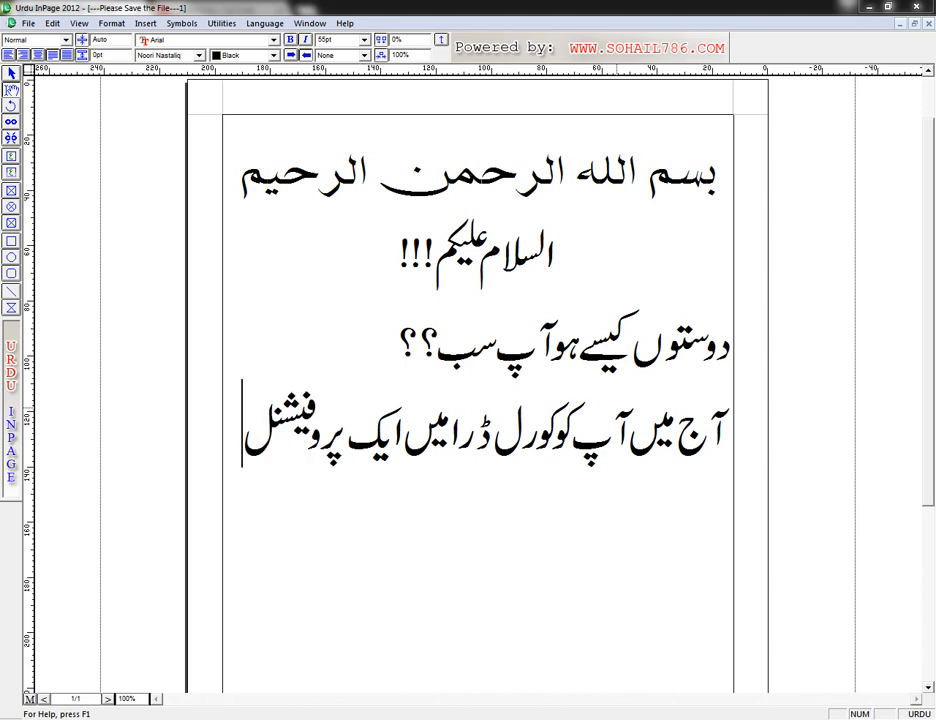
{"action": "type", "text": " لوگوڈ"}
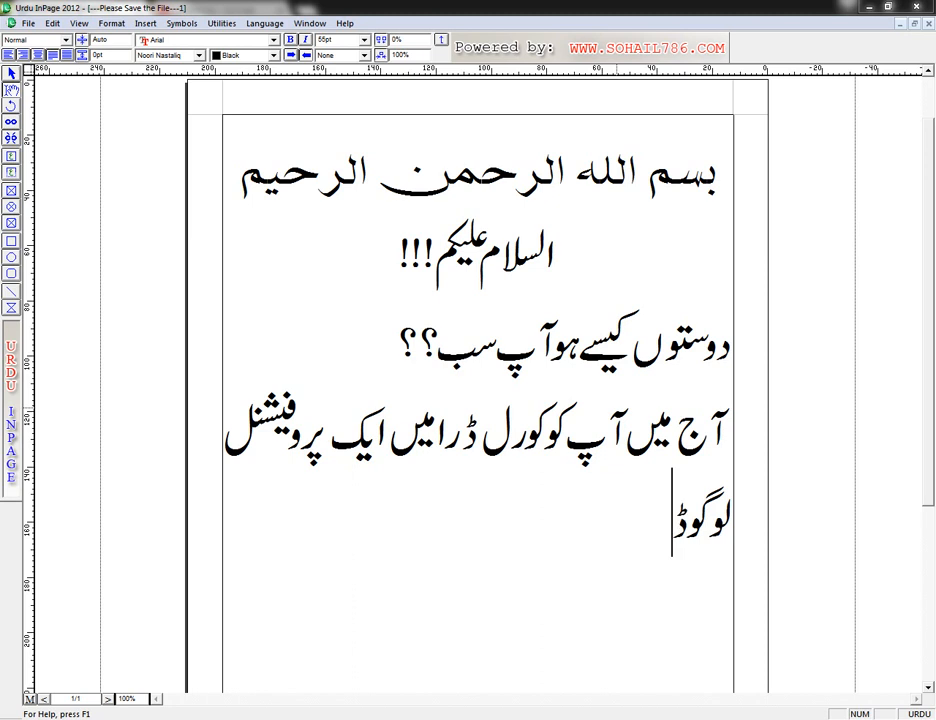
{"action": "type", "text": "یزا"}
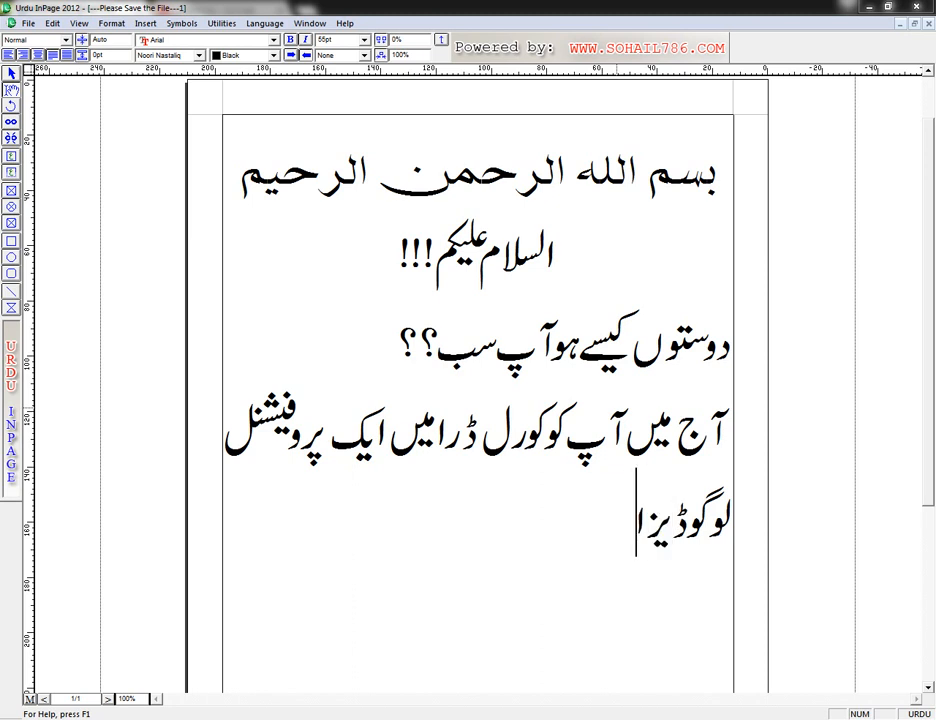
{"action": "type", "text": "ئن کر"}
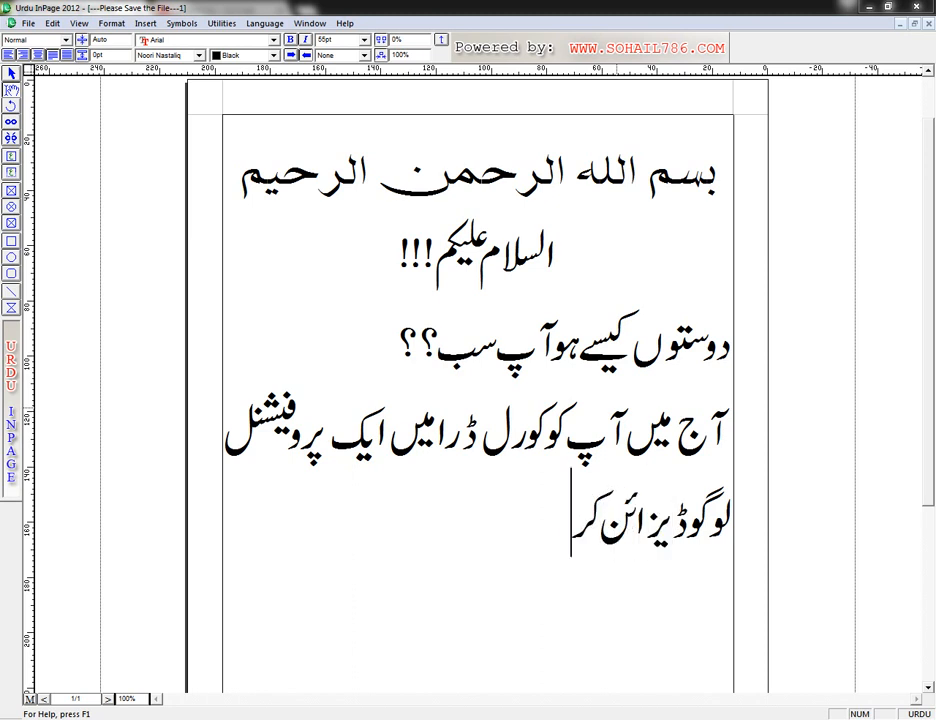
{"action": "type", "text": " کے دکھاؤ"}
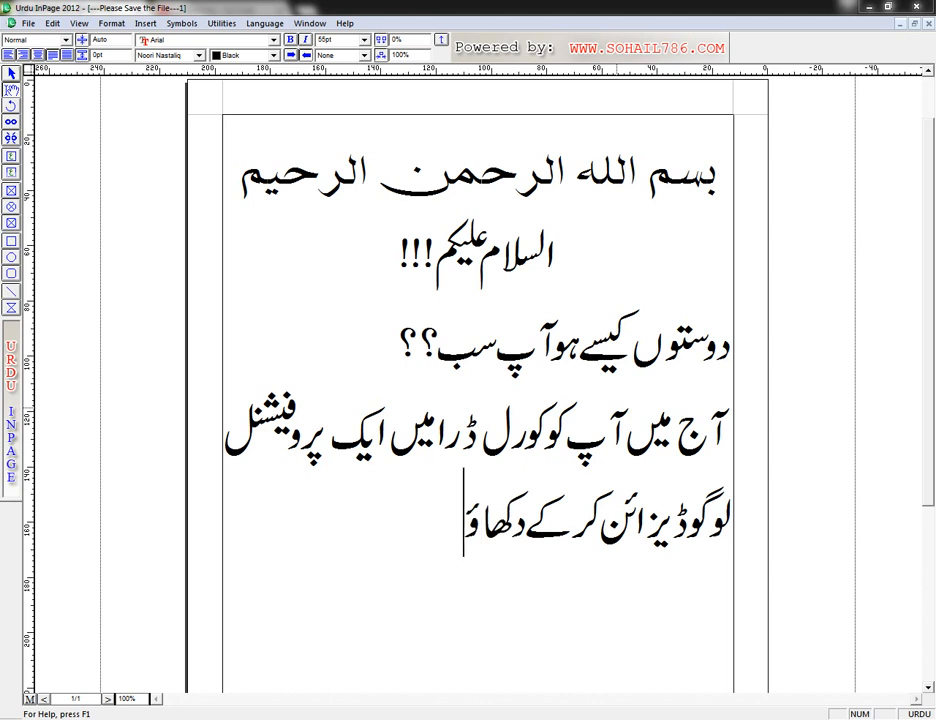
{"action": "type", "text": "ں گا، بہر"}
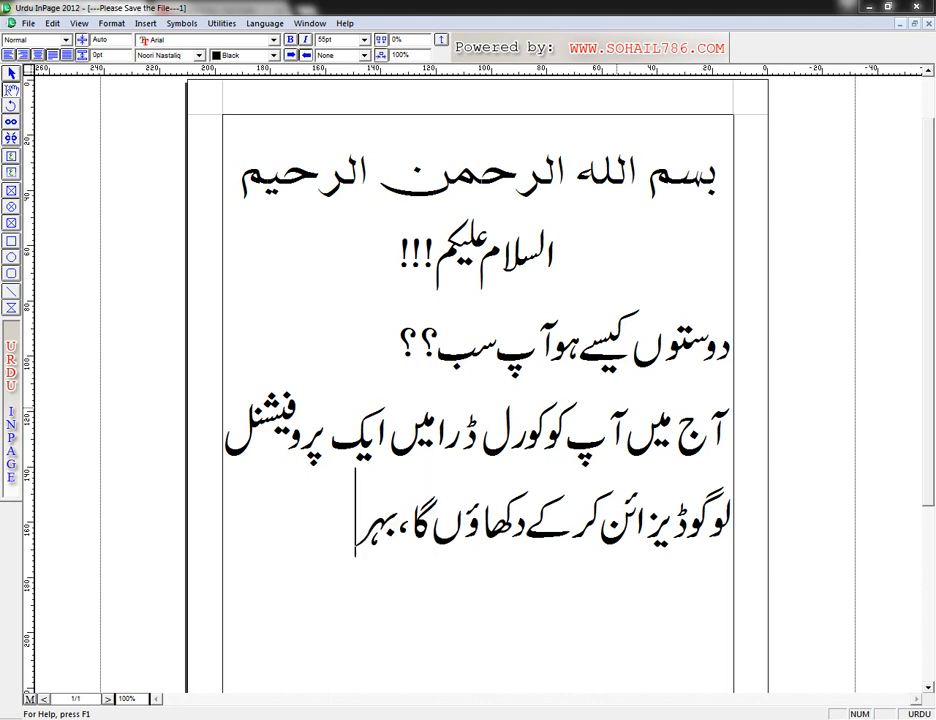
Step: Continue the paragraph with "بہت ہی مزے دار ویڈیو ہوگی،"
{"action": "key", "text": "BackSpace"}
{"action": "type", "text": "ت"}
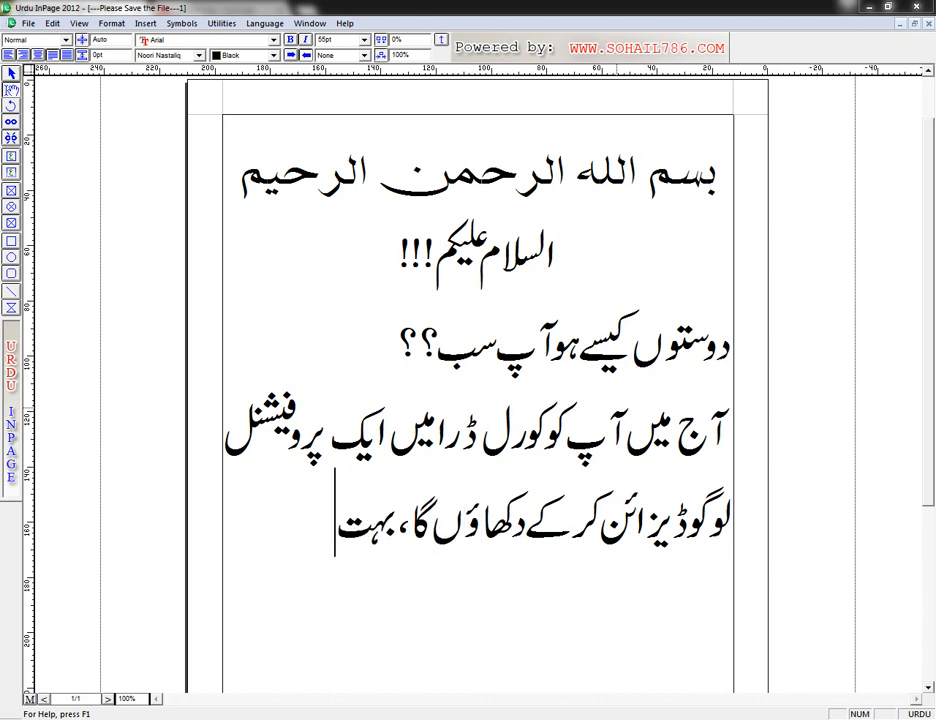
{"action": "type", "text": " ہی مز"}
{"action": "type", "text": "ت"}
{"action": "key", "text": "BackSpace"}
{"action": "type", "text": "ے دار "}
{"action": "type", "text": "ویڈیو"}
{"action": "type", "text": " ہوگی، ا"}
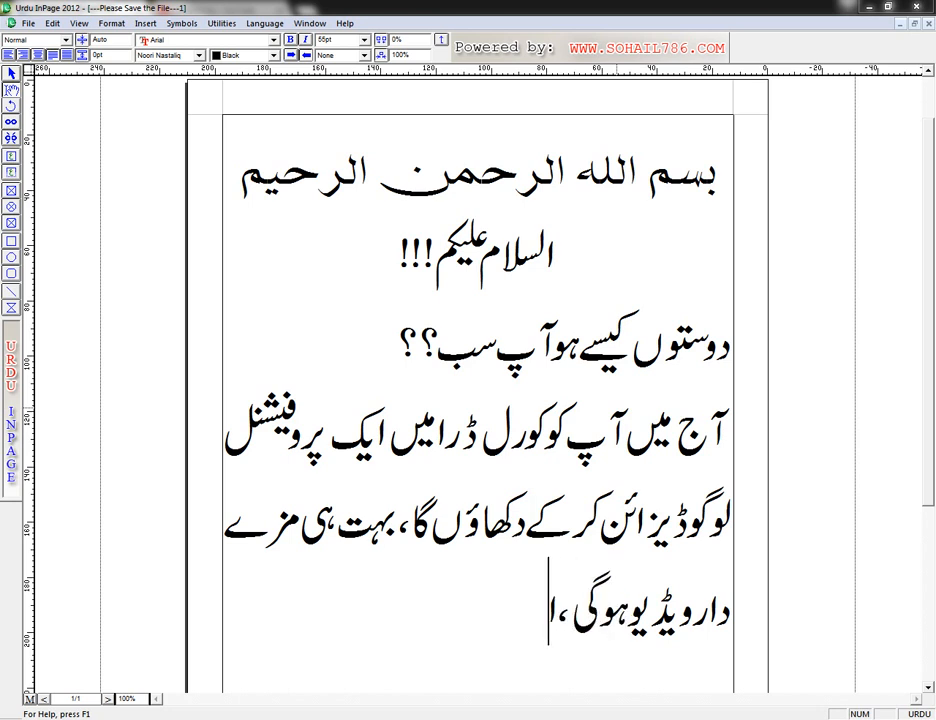
Step: Add the clause "آپ اس ویڈیو میں بہت کچھ سیکھیں گے" to the paragraph
{"action": "key", "text": "BackSpace"}
{"action": "type", "text": "آپ اس"}
{"action": "type", "text": " س"}
{"action": "key", "text": "BackSpace"}
{"action": "type", "text": "ویڈ"}
{"action": "type", "text": "یو میں ب"}
{"action": "type", "text": "ہت کچھ سی"}
{"action": "type", "text": "کھیں گے "}
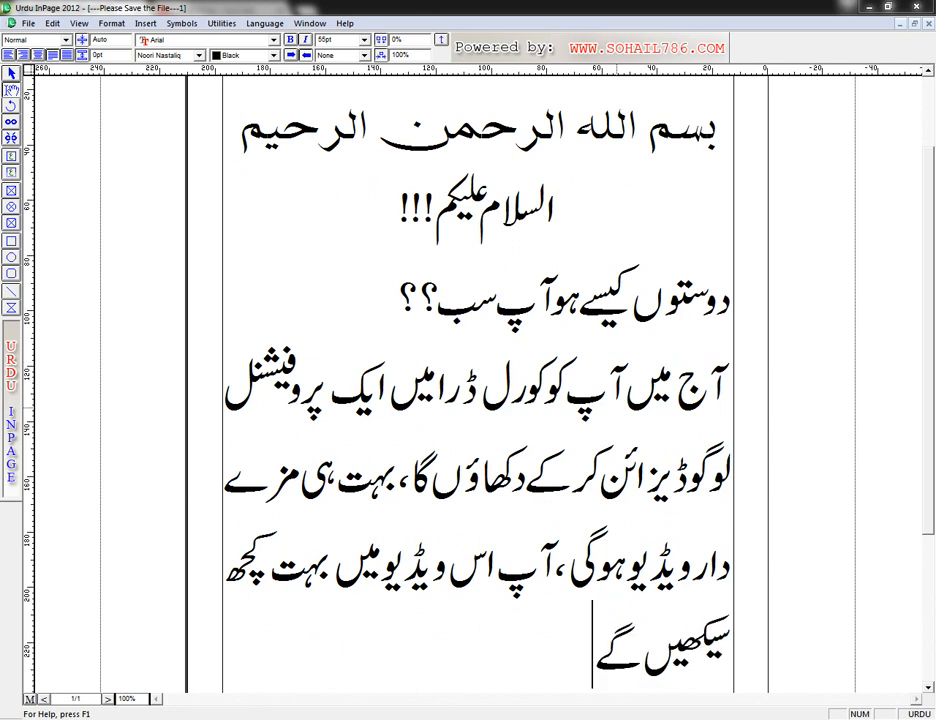
{"action": "type", "text": "ا"}
Step: End the paragraph with "انشاءاللہ", set off by a wide gap after "گے"
{"action": "key", "text": "BackSpace"}
{"action": "type", "text": "انشات"}
{"action": "key", "text": "BackSpace"}
{"action": "type", "text": "ے"}
{"action": "key", "text": "BackSpace"}
{"action": "type", "text": "ءاللہ"}
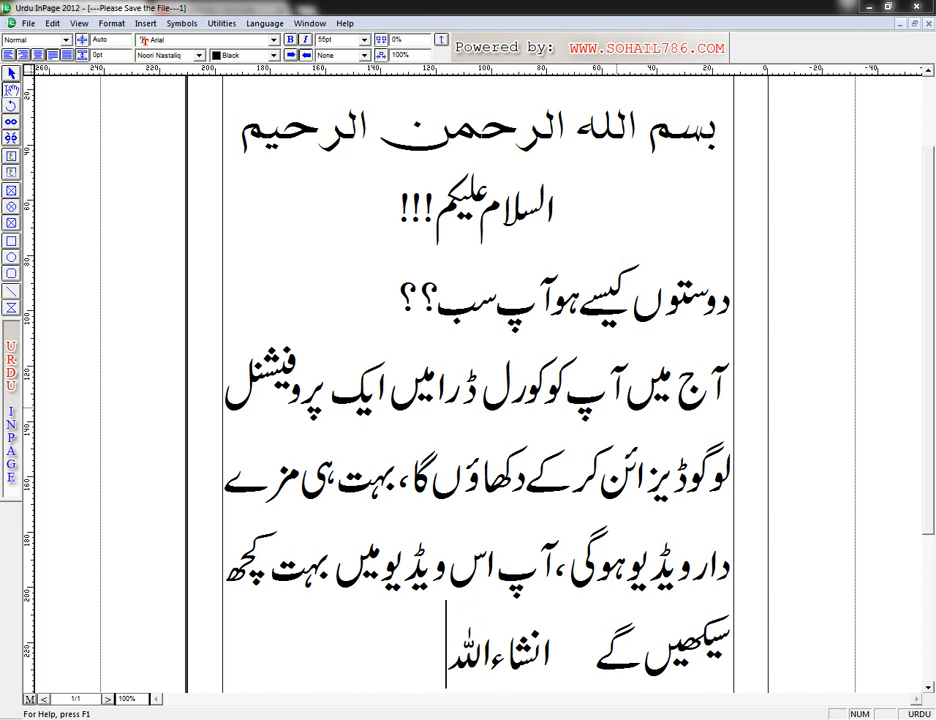
Step: Start a new paragraph reading "تو چلتے ہیں کورل ڈرا کی طرف" and continue onto the second page
{"action": "key", "text": "Return"}
{"action": "type", "text": "تو چلر"}
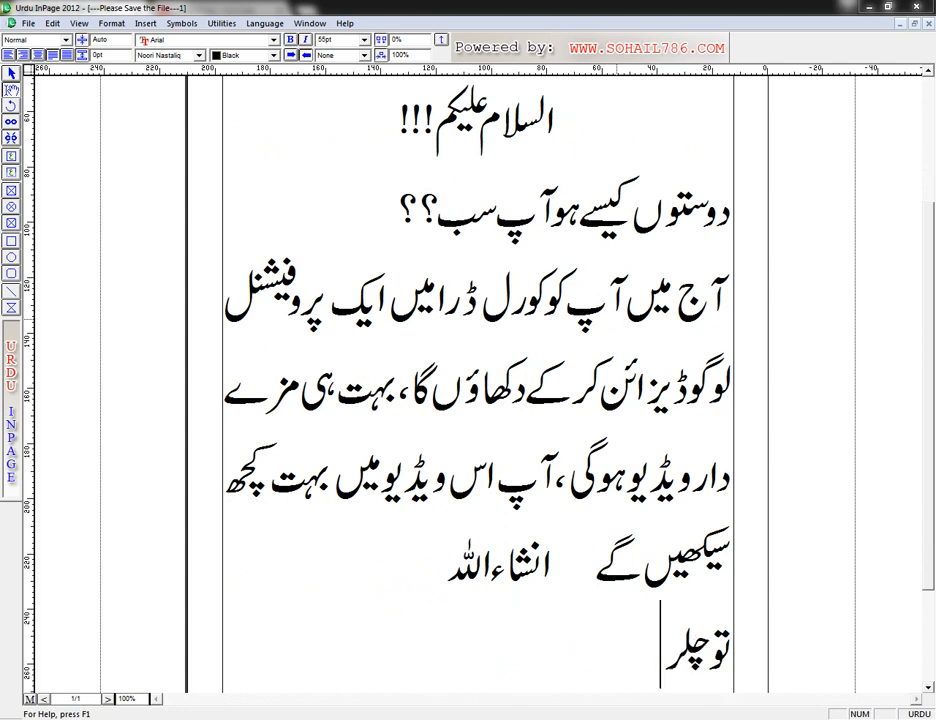
{"action": "key", "text": "BackSpace"}
{"action": "type", "text": "ے"}
{"action": "key", "text": "BackSpace"}
{"action": "type", "text": "تے ہ"}
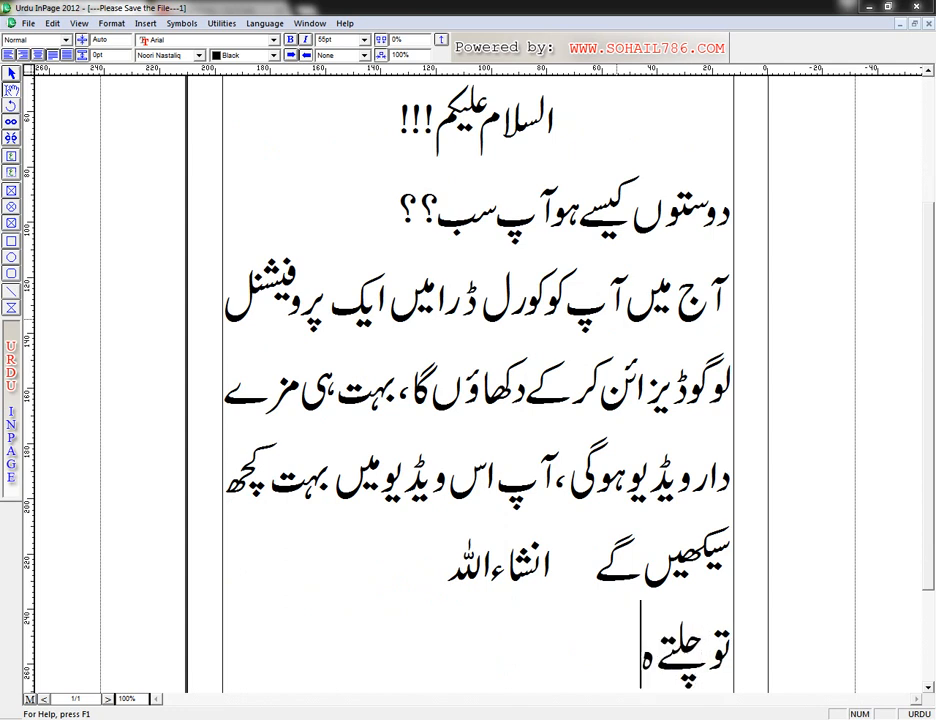
{"action": "type", "text": "یں کورل"}
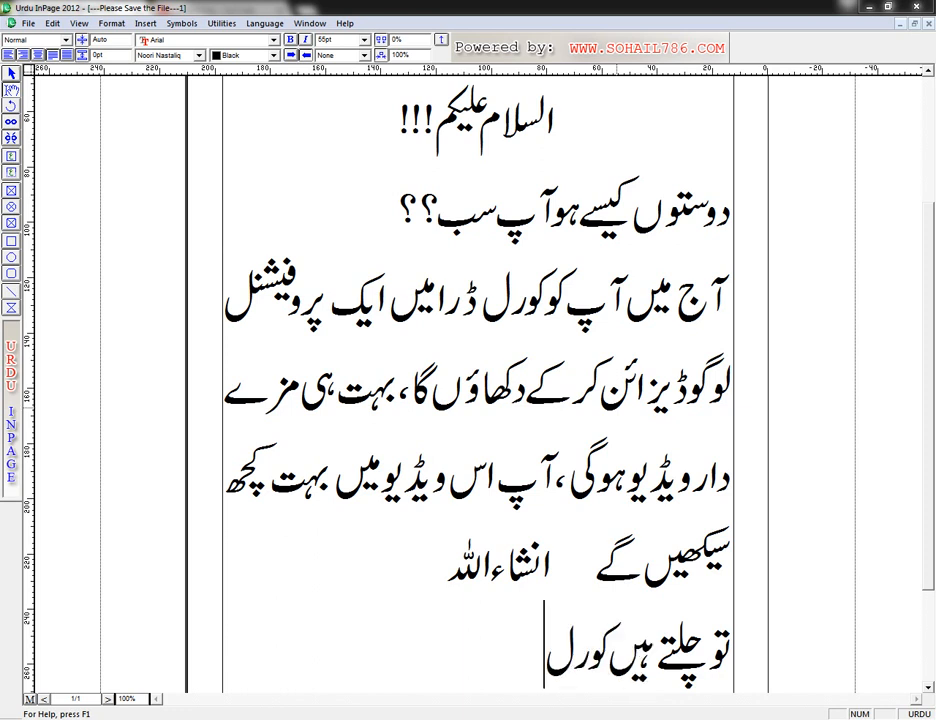
{"action": "type", "text": " ڈرا کی"}
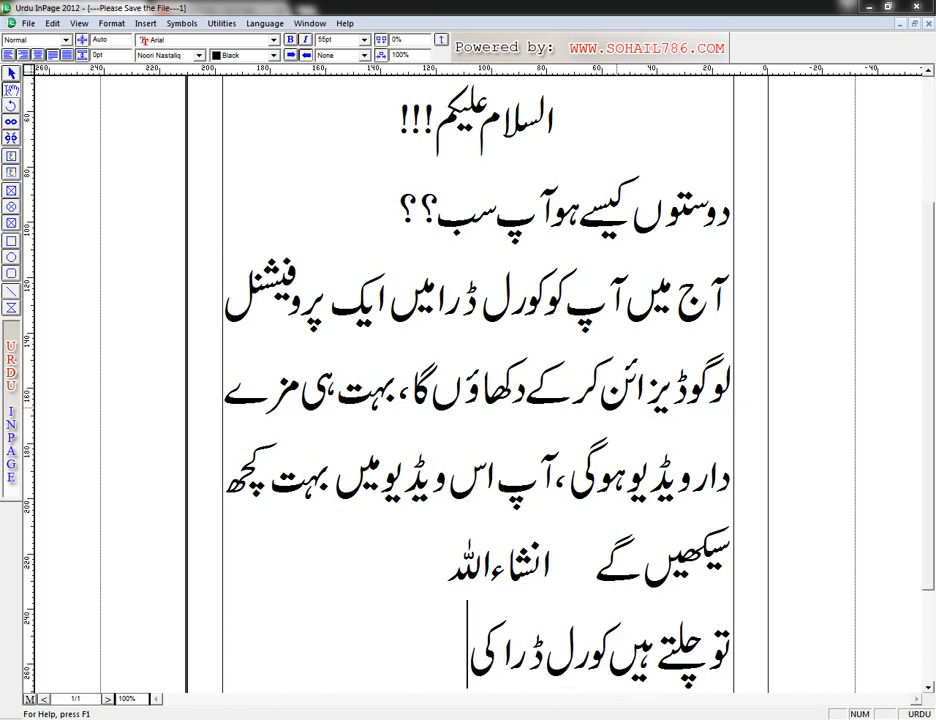
{"action": "type", "text": " طرف می"}
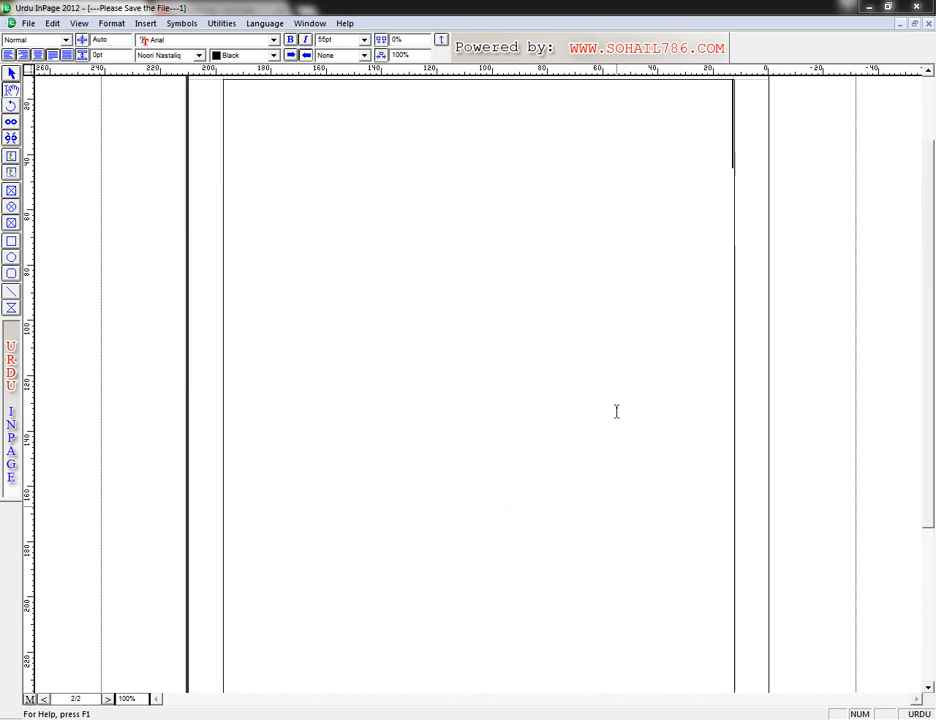
{"action": "type", "text": "ریت"}
Step: Begin the second page with "میرے پاس کورل ڈرا x4", entering "x4" in Latin characters
{"action": "key", "text": "BackSpace"}
{"action": "key", "text": "BackSpace"}
{"action": "type", "text": "ے"}
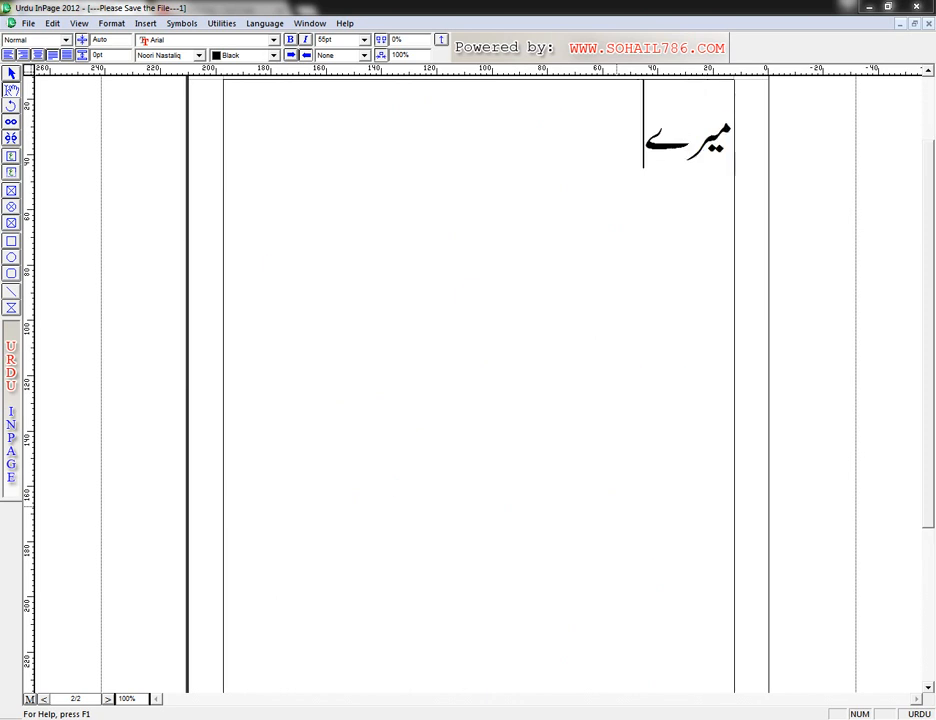
{"action": "type", "text": " پاس ا"}
{"action": "key", "text": "BackSpace"}
{"action": "key", "text": "BackSpace"}
{"action": "type", "text": "کو"}
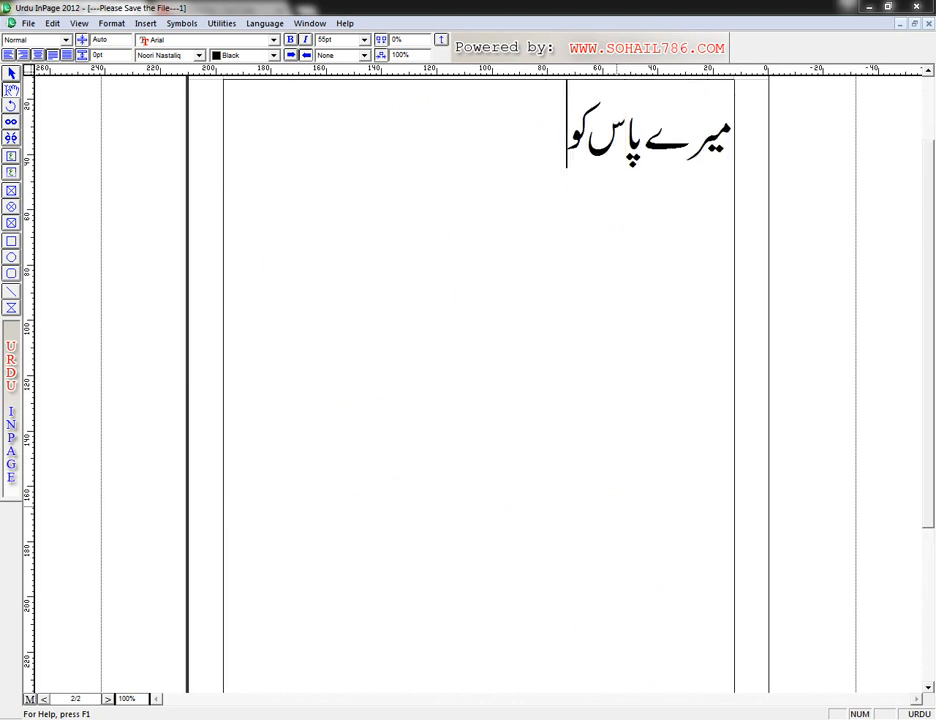
{"action": "type", "text": "رل ڈرا"}
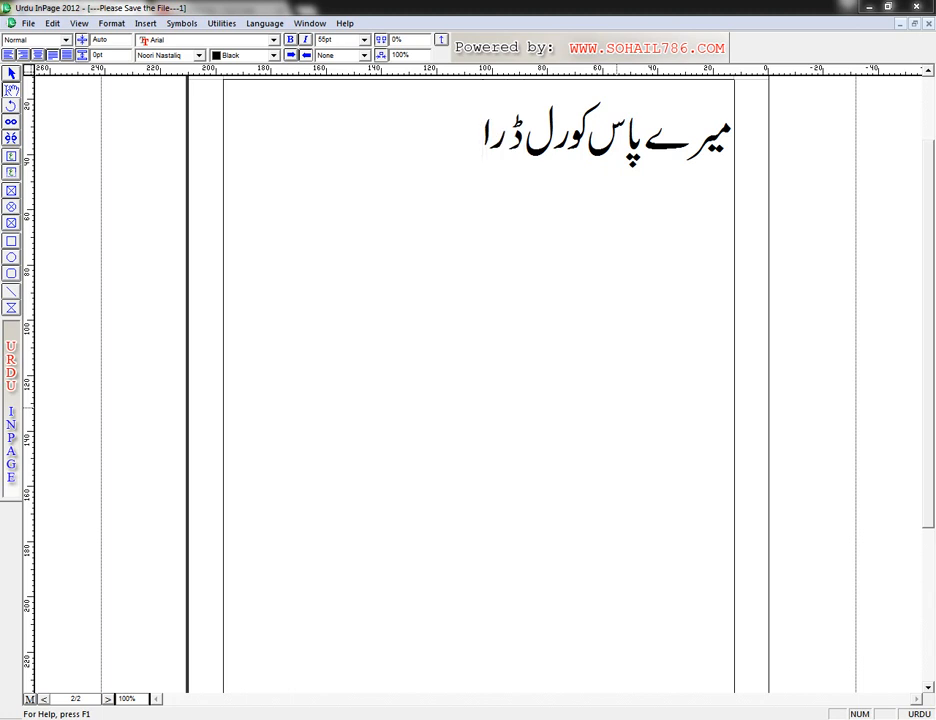
{"action": "key", "text": "ctrl+space"}
{"action": "type", "text": "x4"}
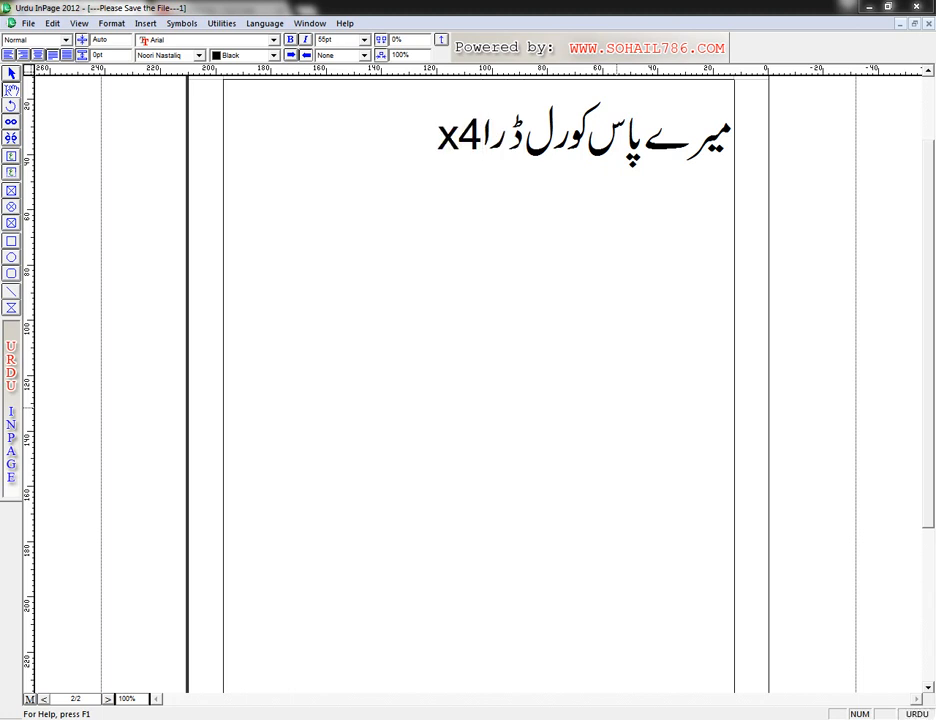
{"action": "type", "text": " ہے"}
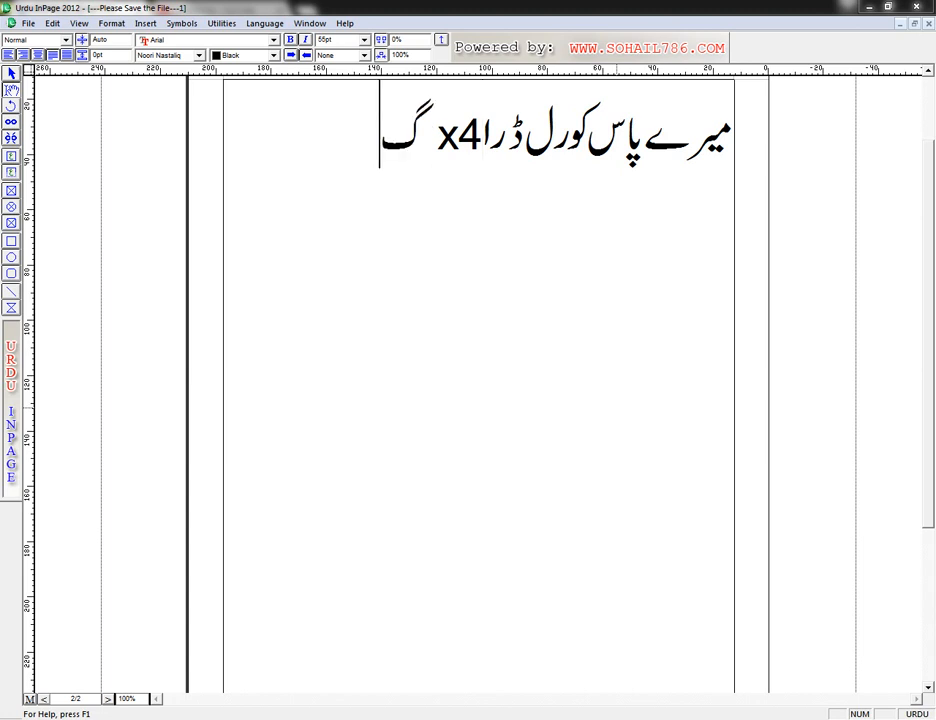
{"action": "type", "text": " تو میں اس"}
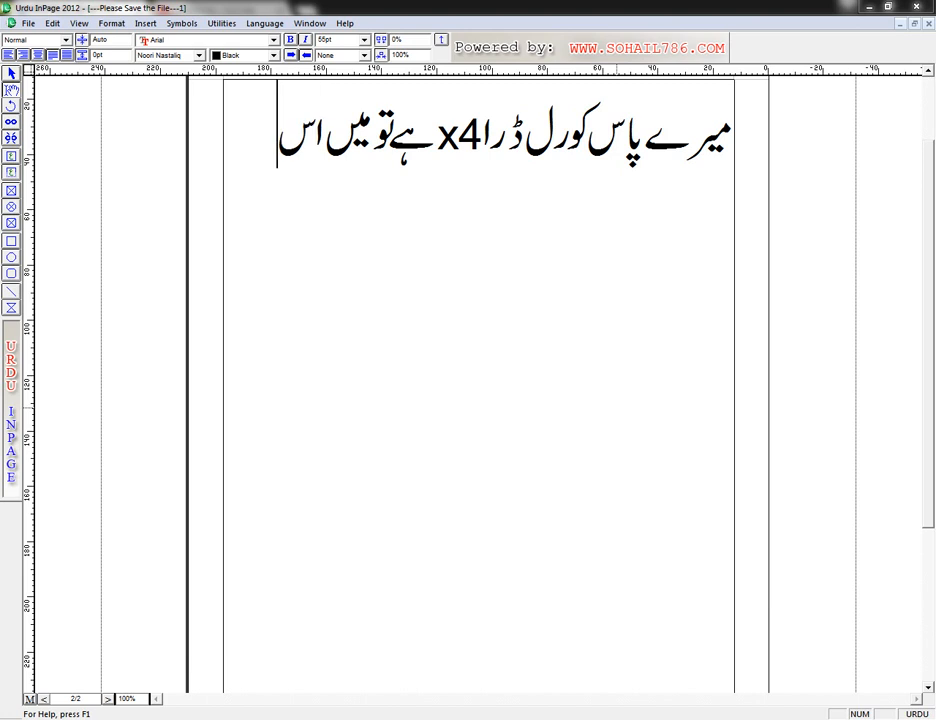
{"action": "type", "text": " میں لوگو"}
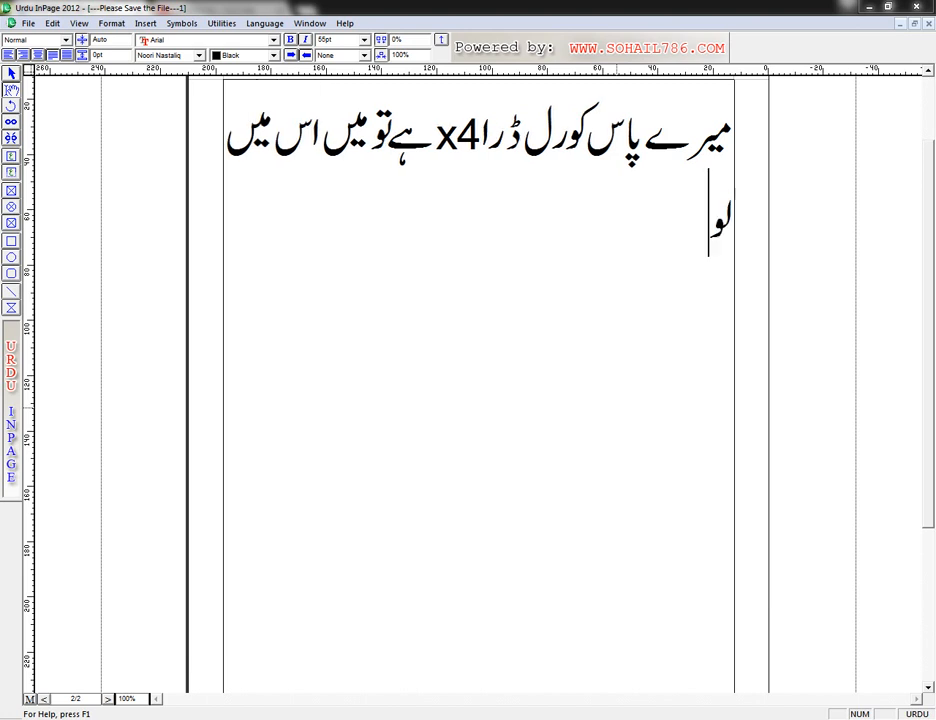
{"action": "type", "text": " بنا کر"}
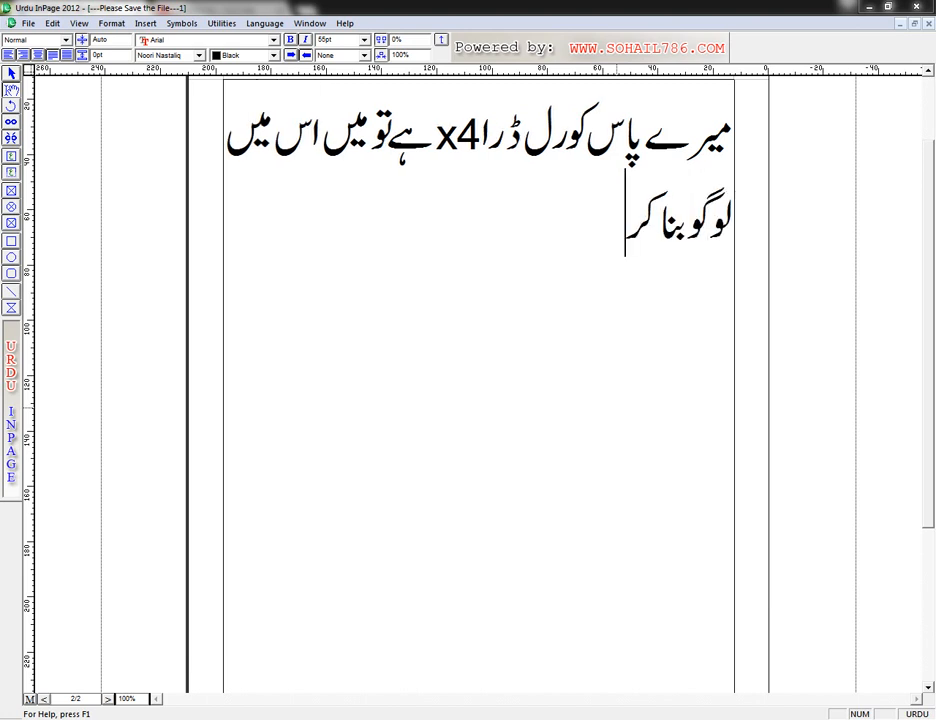
{"action": "type", "text": " دکھاؤں گا"}
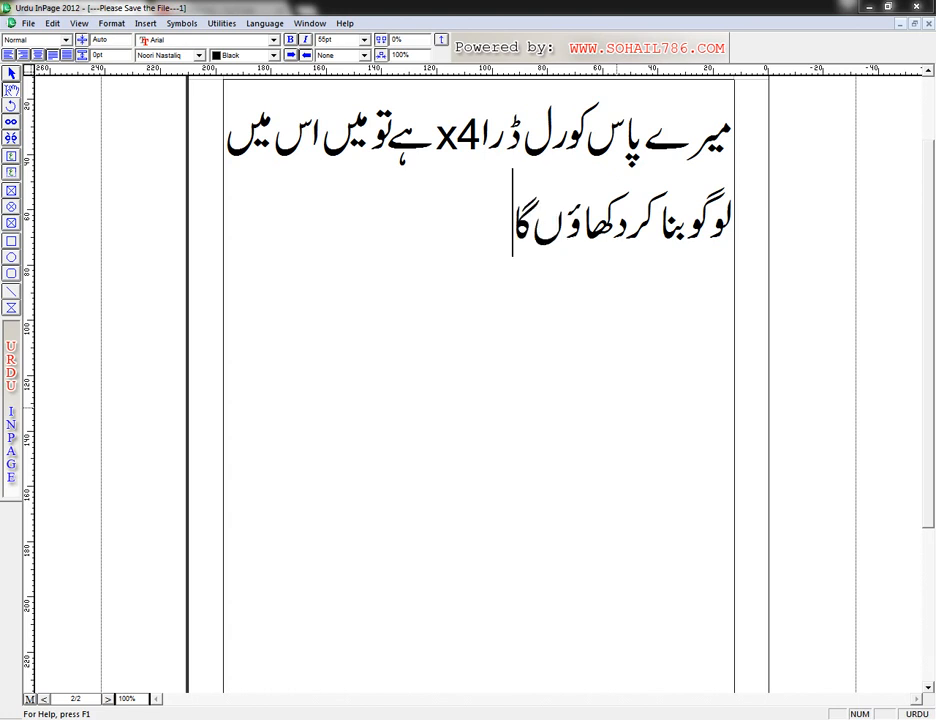
Step: Complete the sentence in Urdu with "ہے تو میں اس میں لوگو بنا کر دکھاؤں گا" and add empty lines below it
{"action": "key", "text": "Return"}
{"action": "key", "text": "Return"}
{"action": "key", "text": "Return"}
{"action": "key", "text": "Return"}
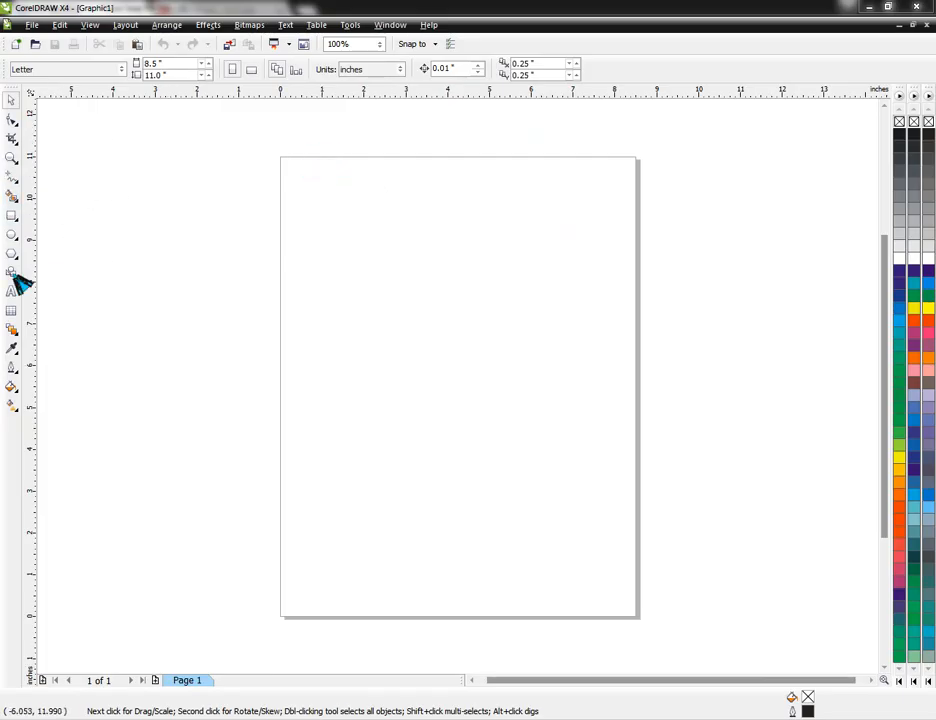
Step: In CorelDRAW X4, add a vertical and a horizontal guideline, each centred on the Letter page
{"action": "left_click_drag", "start_coordinate": [31, 228], "coordinate": [77, 214]}
{"action": "key", "text": "p"}
{"action": "left_click_drag", "start_coordinate": [400, 90], "coordinate": [402, 121]}
{"action": "key", "text": "p"}
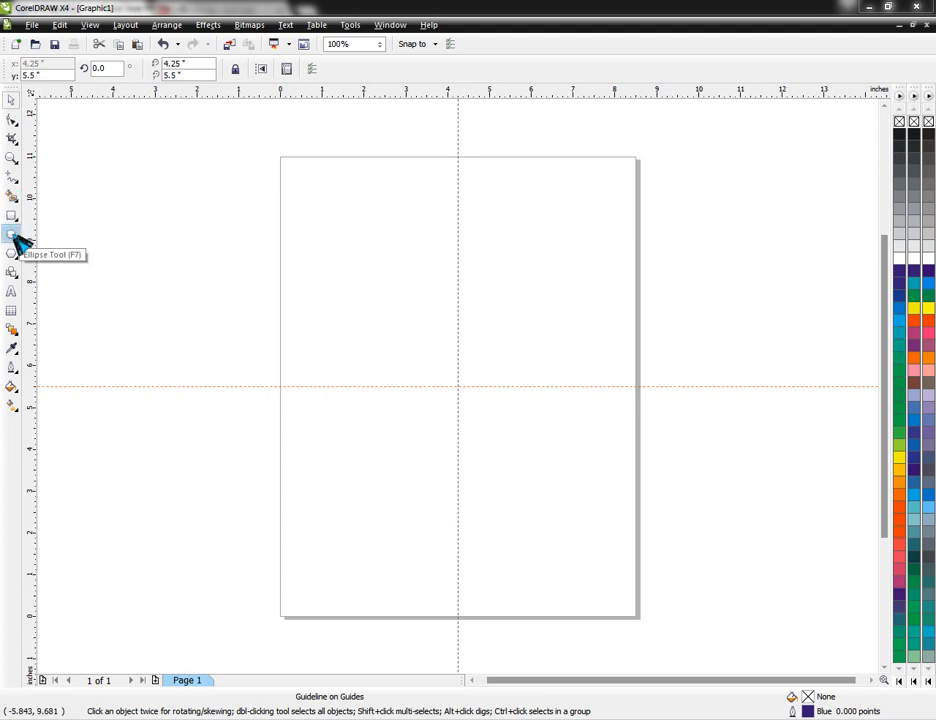
Step: Draw an ellipse about 1.6 by 1.5 inches on the page, above and to the left of the guidelines' crossing
{"action": "left_click", "coordinate": [13, 235]}
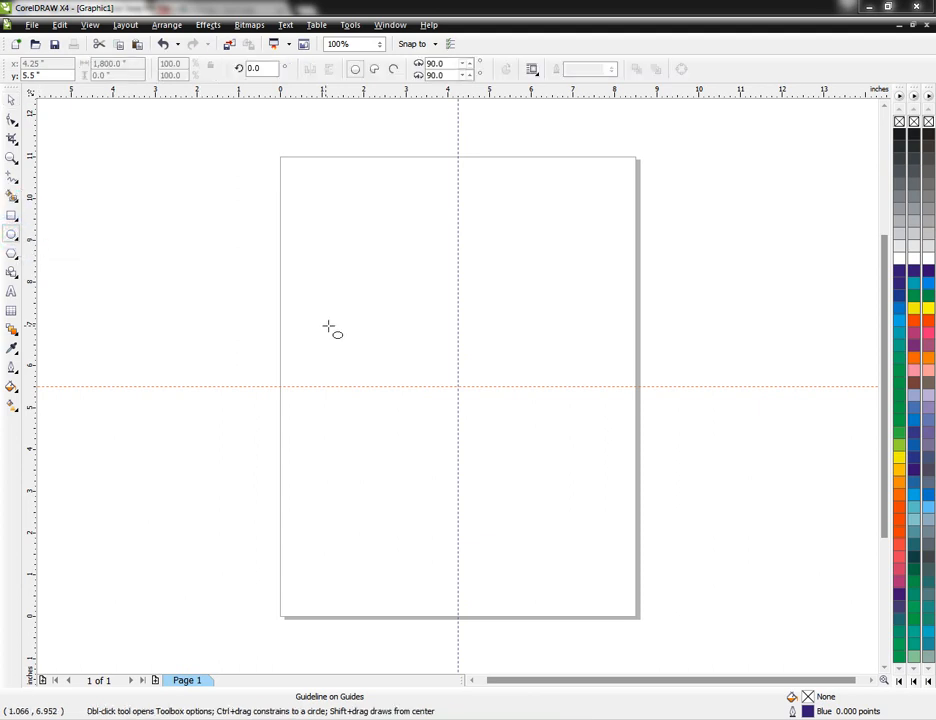
{"action": "left_click_drag", "start_coordinate": [335, 307], "coordinate": [403, 372]}
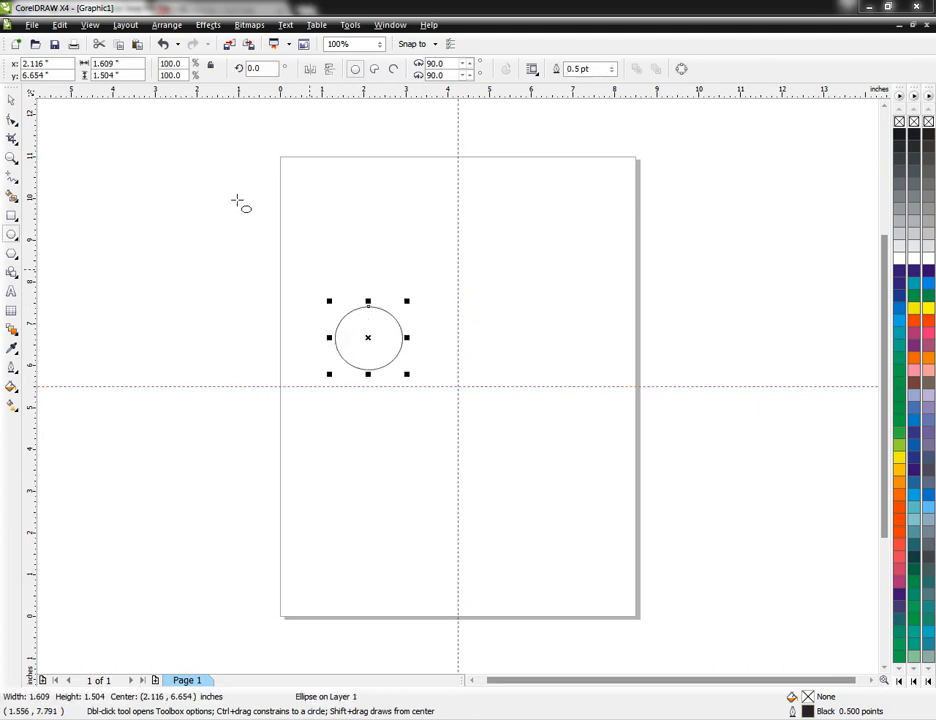
Step: Resize the ellipse to 3.20 by 3.20 inches and centre it on the page
{"action": "left_click_drag", "start_coordinate": [130, 68], "coordinate": [79, 73]}
{"action": "key", "text": "BackSpace"}
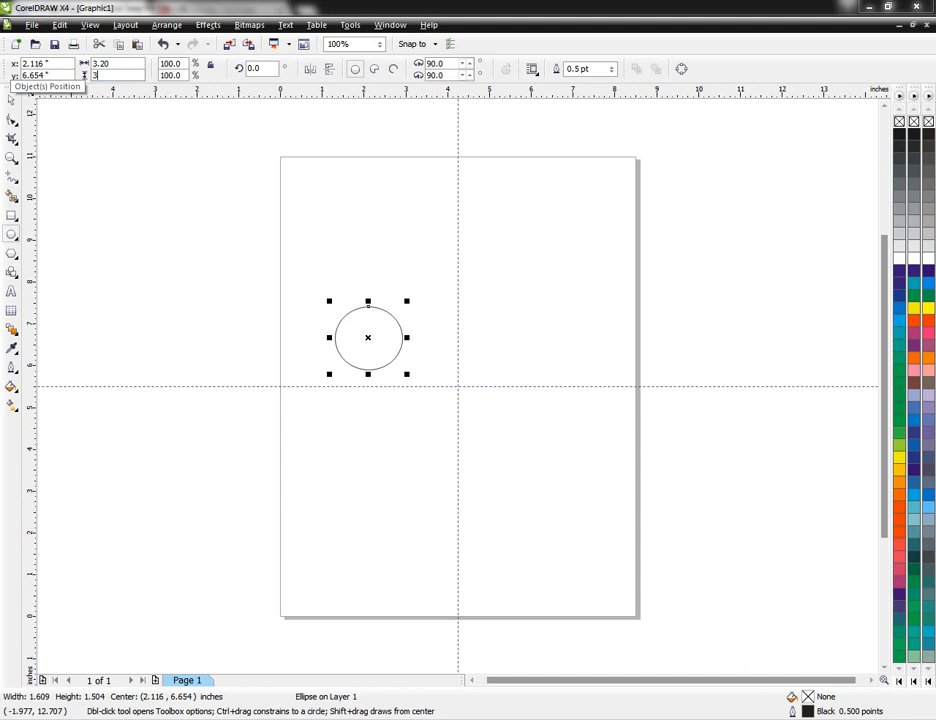
{"action": "key", "text": "Return"}
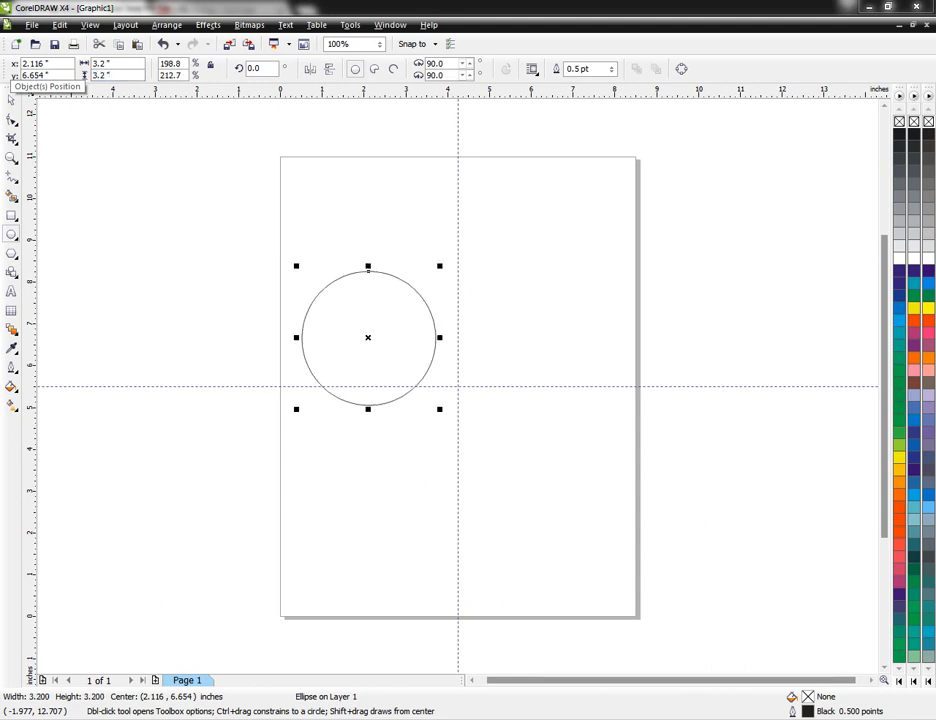
{"action": "key", "text": "p"}
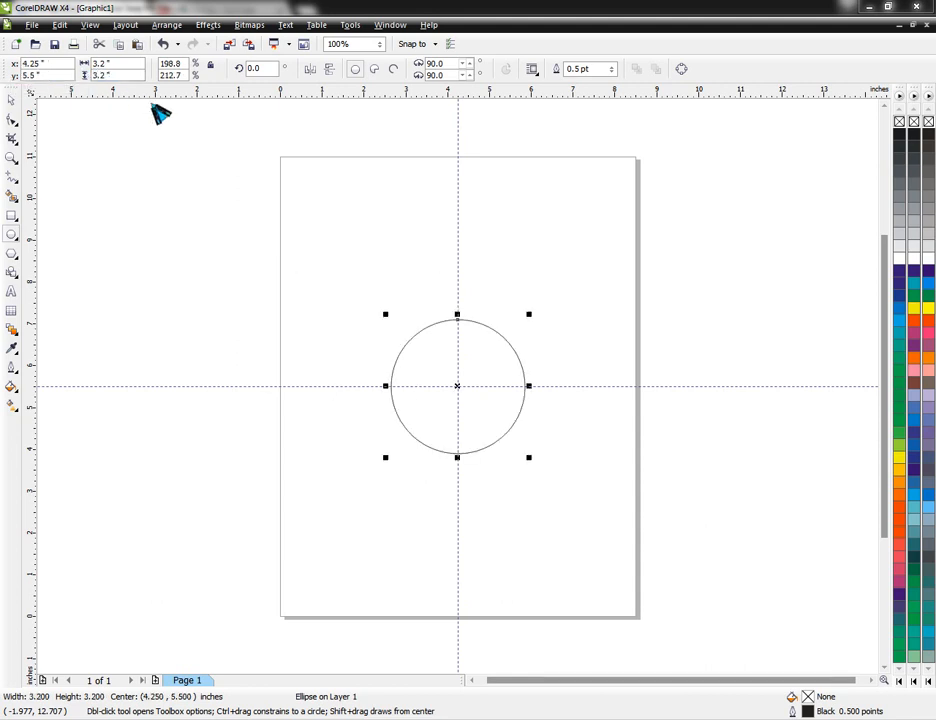
{"action": "left_click", "coordinate": [11, 100]}
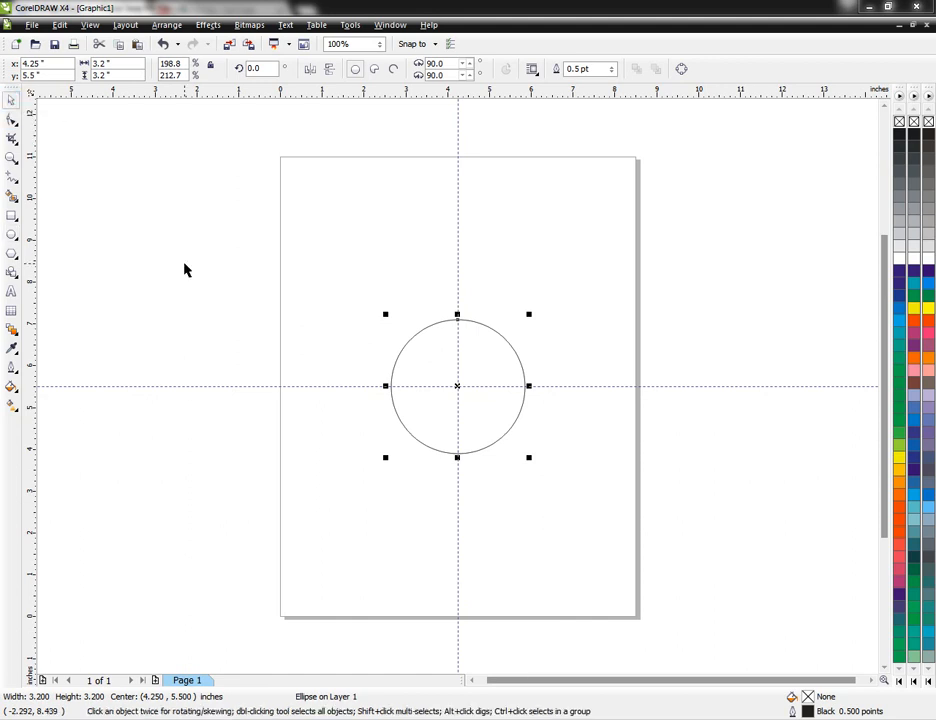
{"action": "left_click", "coordinate": [187, 268]}
Step: Make a copy of the circle below and to the right of the original, without overlapping it
{"action": "left_click", "coordinate": [469, 420]}
{"action": "key", "text": "shift+F2"}
{"action": "left_click", "coordinate": [794, 266]}
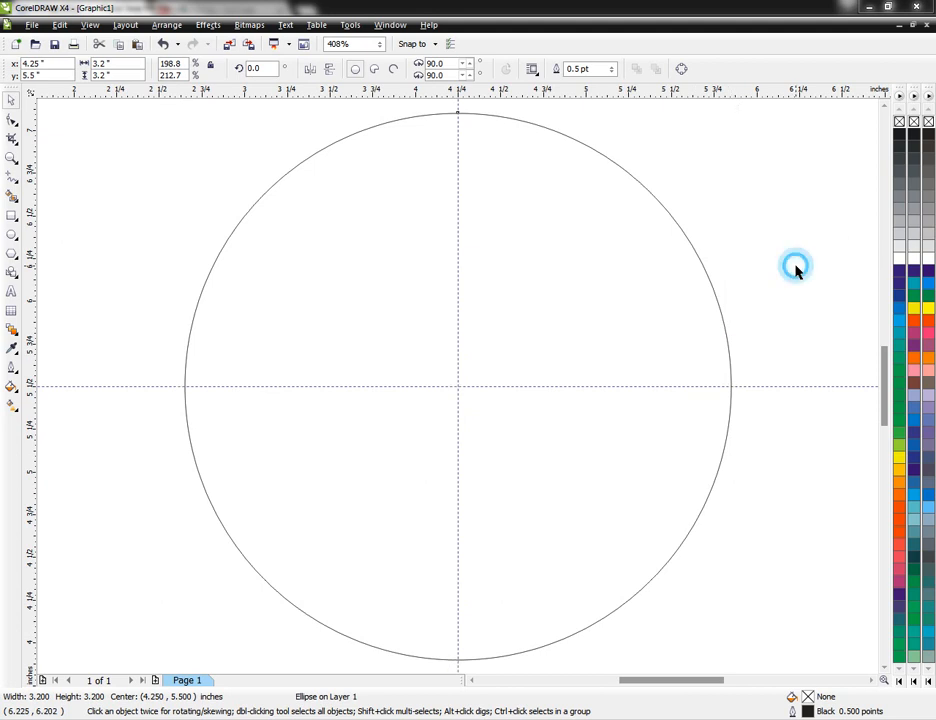
{"action": "left_click", "coordinate": [545, 351]}
{"action": "scroll", "coordinate": [545, 351], "scroll_direction": "down", "scroll_amount": 1}
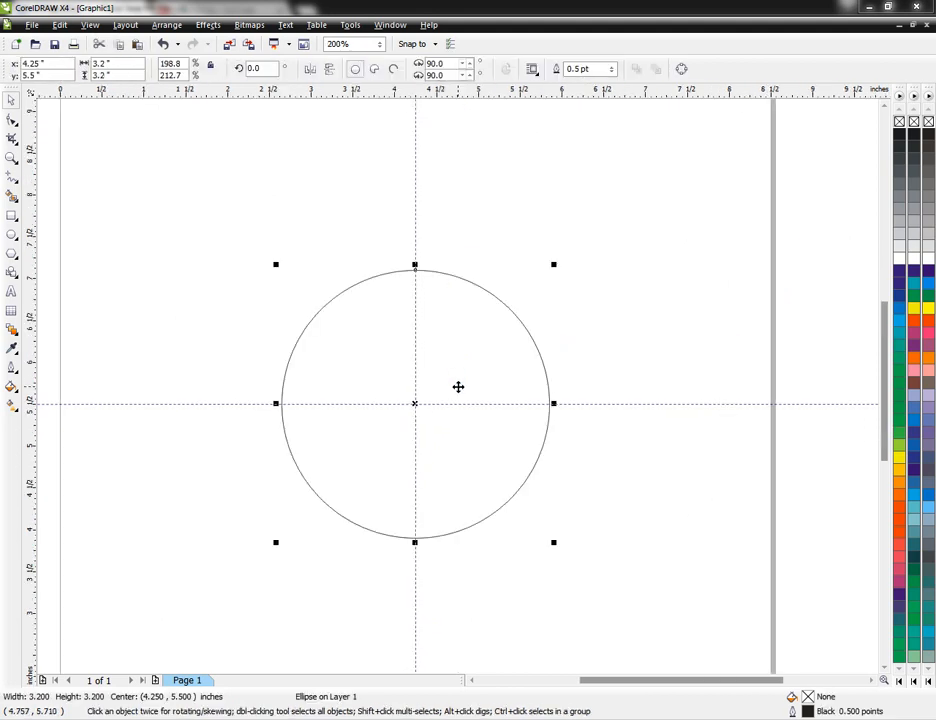
{"action": "left_click", "coordinate": [628, 292]}
{"action": "left_click_drag", "start_coordinate": [452, 367], "coordinate": [727, 485]}
{"action": "right_click", "coordinate": [727, 485]}
{"action": "left_click", "coordinate": [619, 265]}
Step: Draw a square about 1.59 inches wide from the guidelines' crossing to the top-left corner of the centred circle's bounding box
{"action": "left_click", "coordinate": [445, 353]}
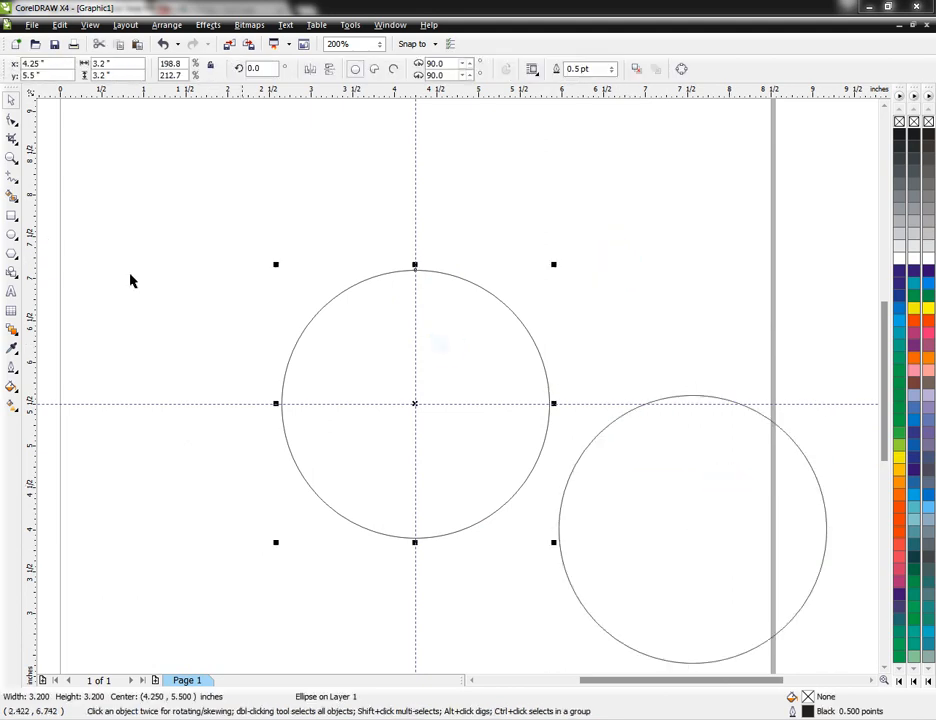
{"action": "left_click", "coordinate": [12, 216]}
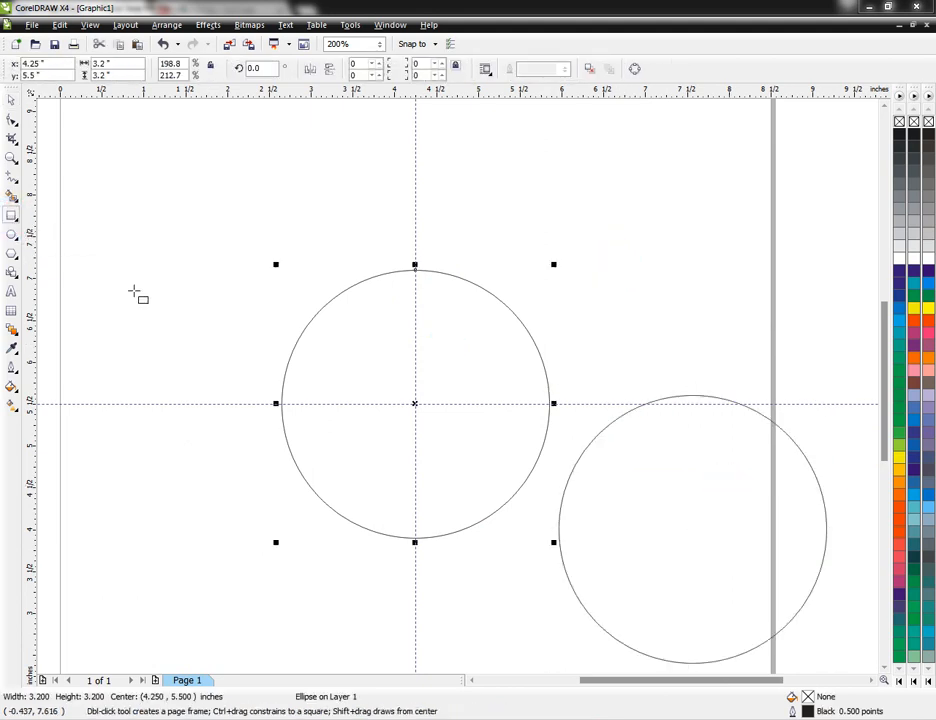
{"action": "left_click", "coordinate": [222, 340]}
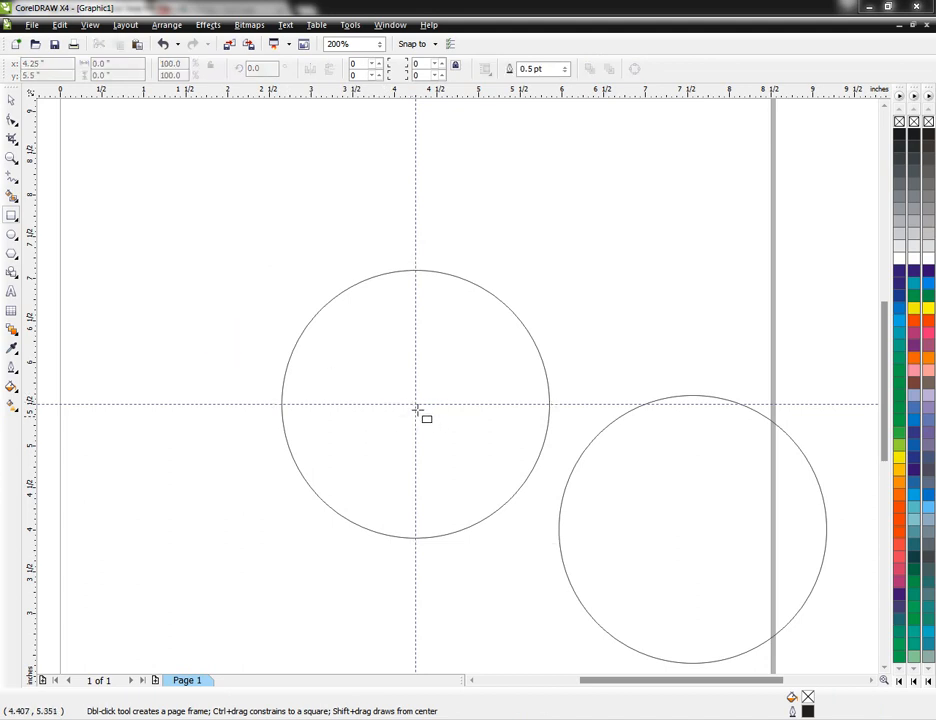
{"action": "left_click_drag", "start_coordinate": [416, 404], "coordinate": [281, 268]}
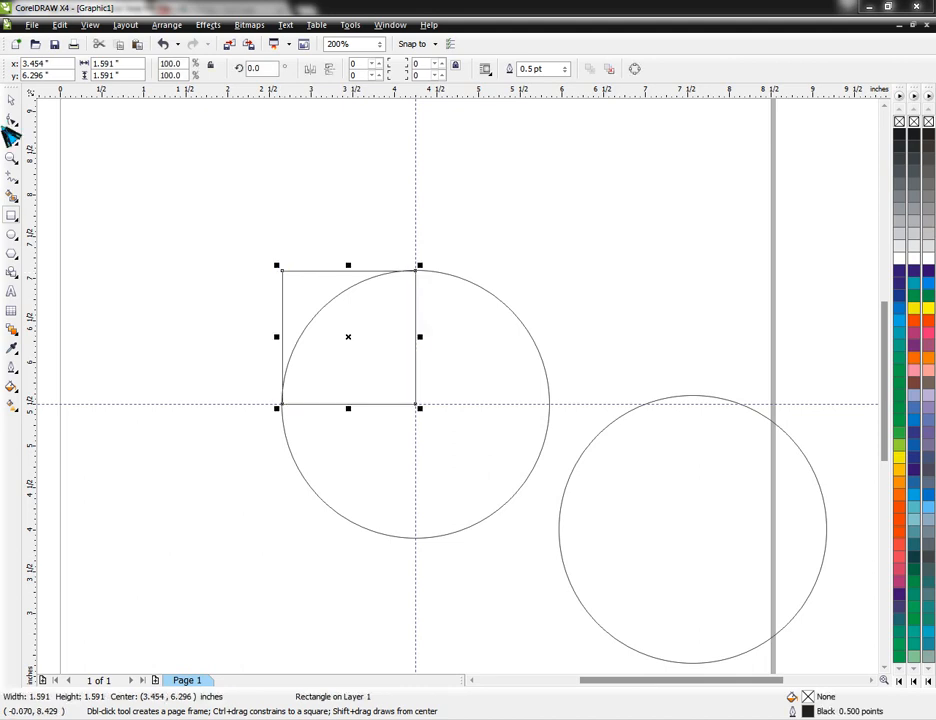
{"action": "left_click", "coordinate": [12, 101]}
{"action": "left_click", "coordinate": [244, 244]}
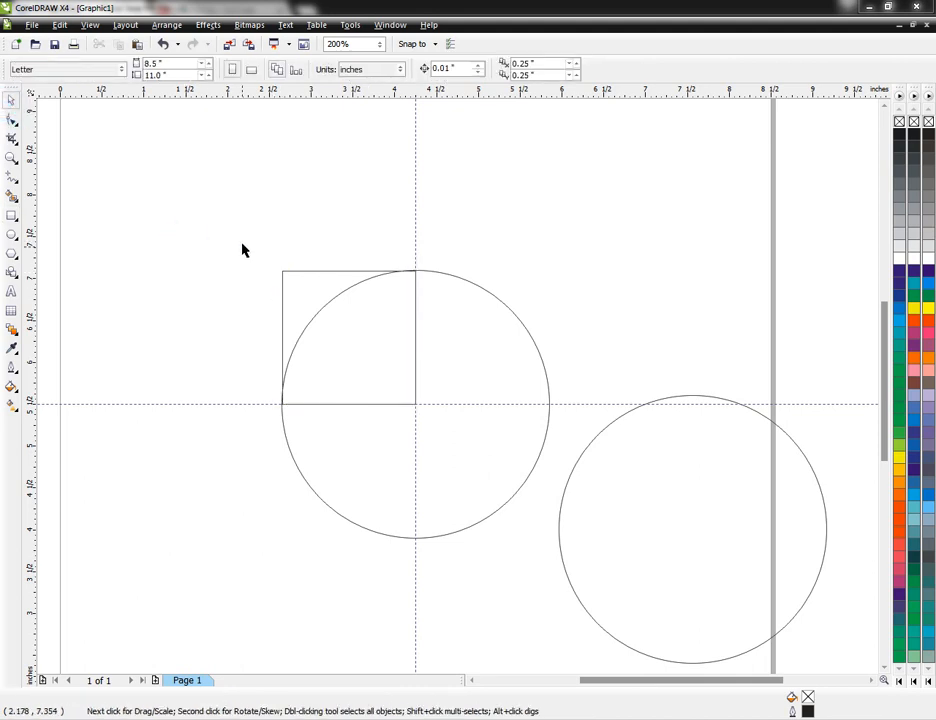
Step: Add the 24 pt Arial text "Select Both" above the square and circle
{"action": "left_click", "coordinate": [12, 291]}
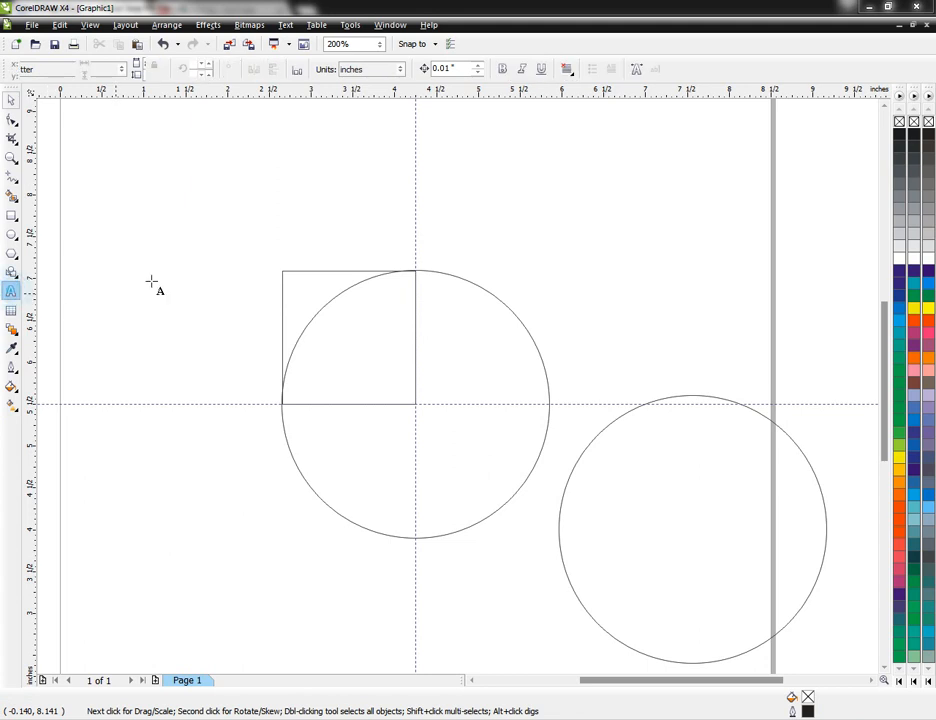
{"action": "left_click", "coordinate": [255, 203]}
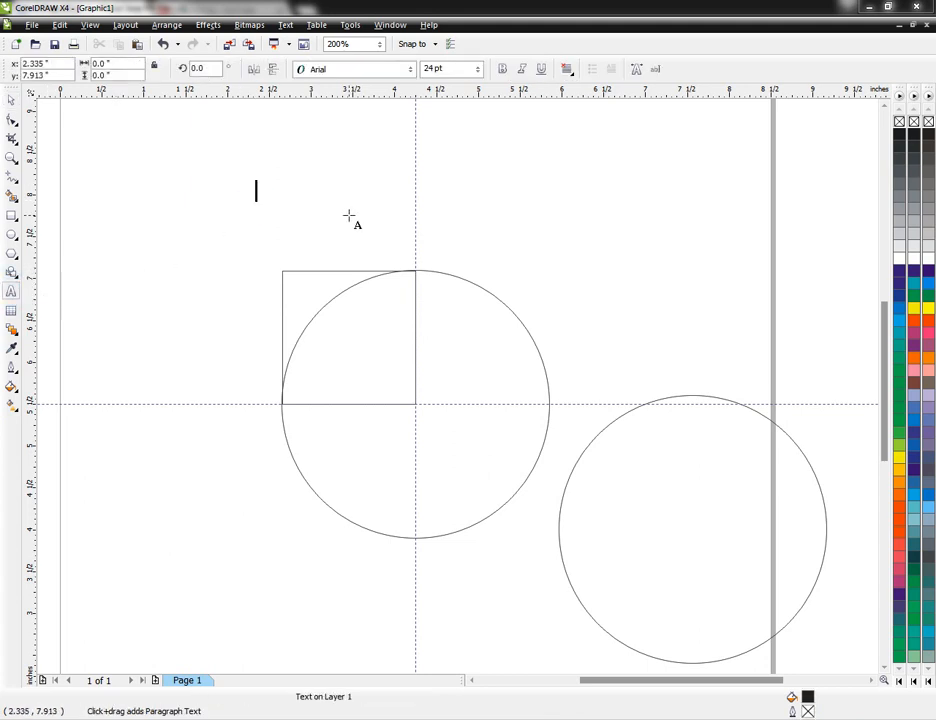
{"action": "type", "text": "?Sl"}
{"action": "key", "text": "BackSpace"}
{"action": "key", "text": "BackSpace"}
{"action": "key", "text": "BackSpace"}
{"action": "type", "text": "Selal"}
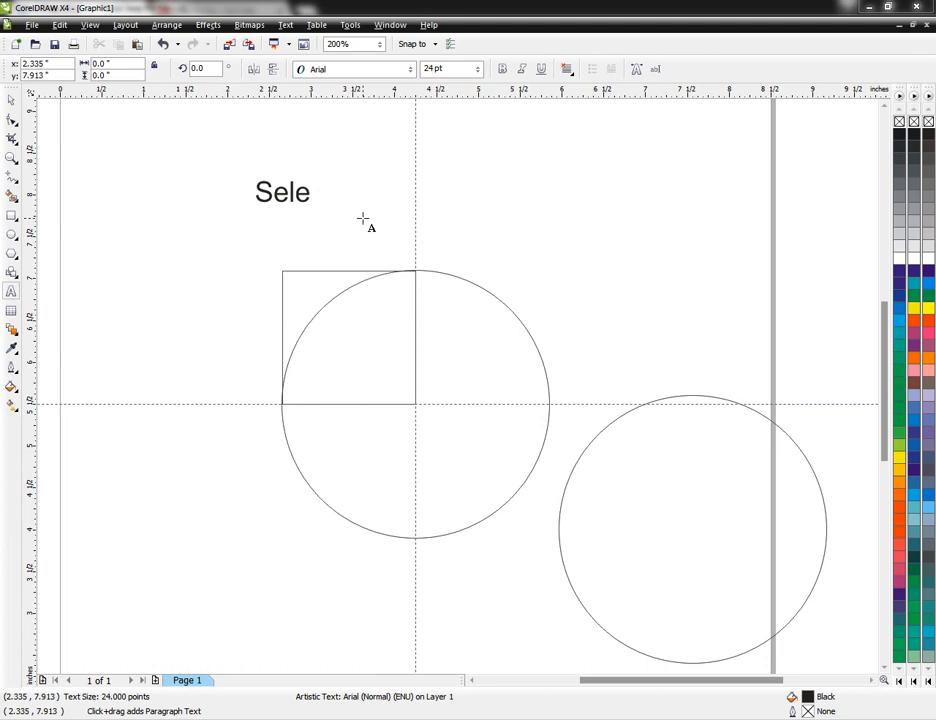
{"action": "type", "text": " Bl"}
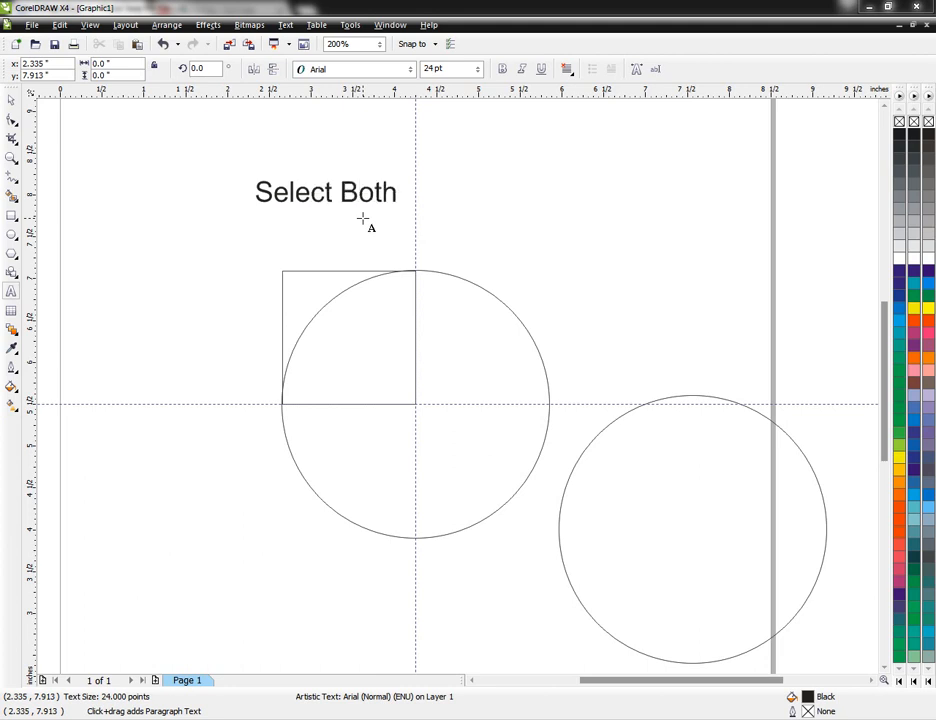
{"action": "left_click", "coordinate": [11, 100]}
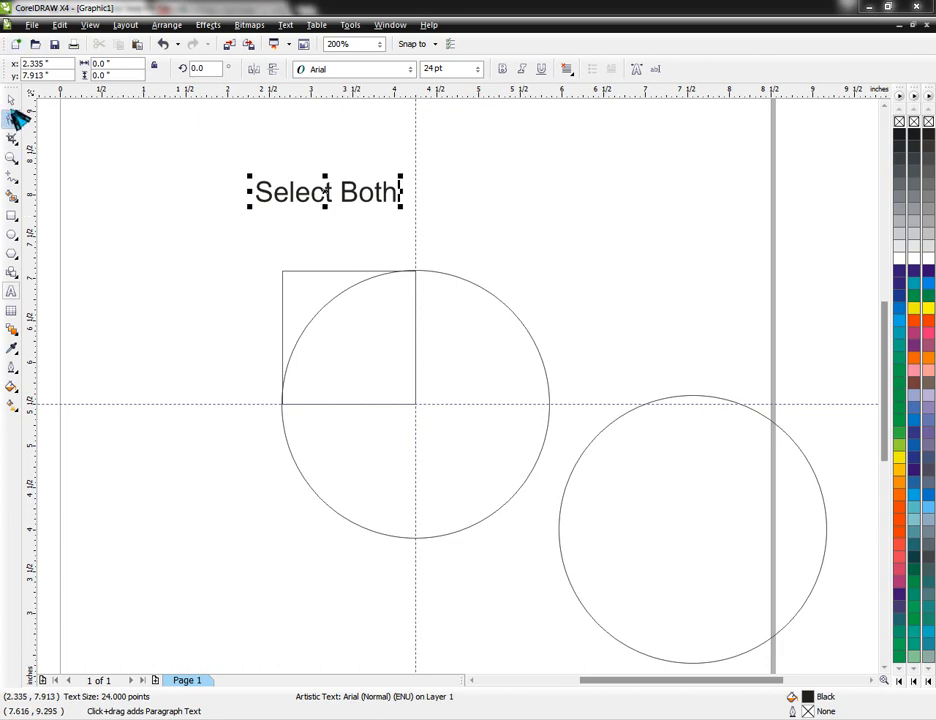
{"action": "left_click", "coordinate": [80, 180]}
Step: Weld the square and the centred circle into one teardrop-like shape
{"action": "left_click", "coordinate": [287, 287]}
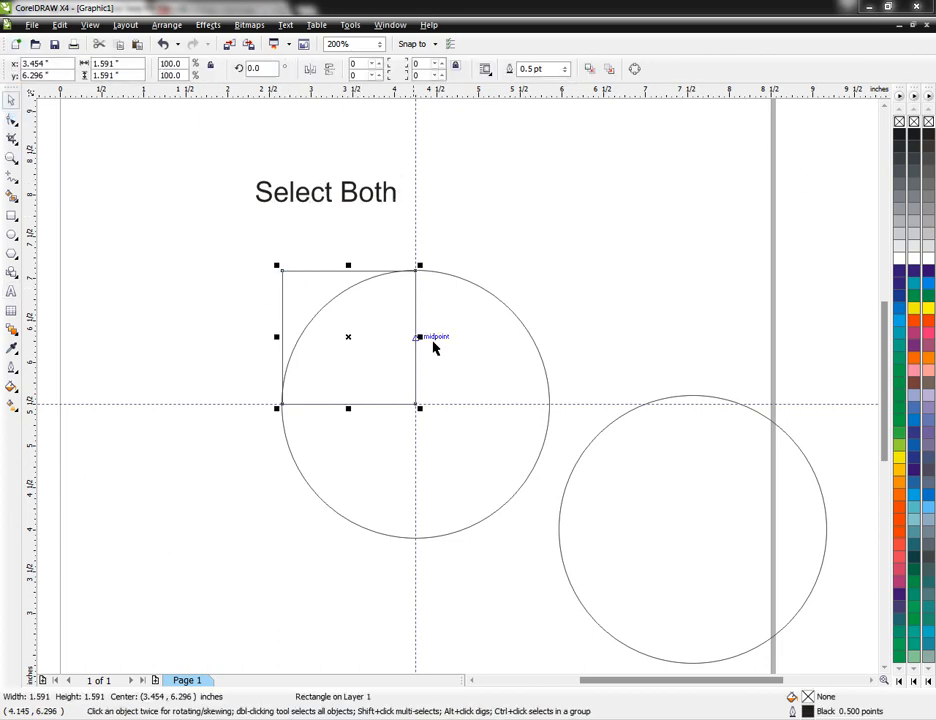
{"action": "left_click", "coordinate": [459, 278], "text": "shift"}
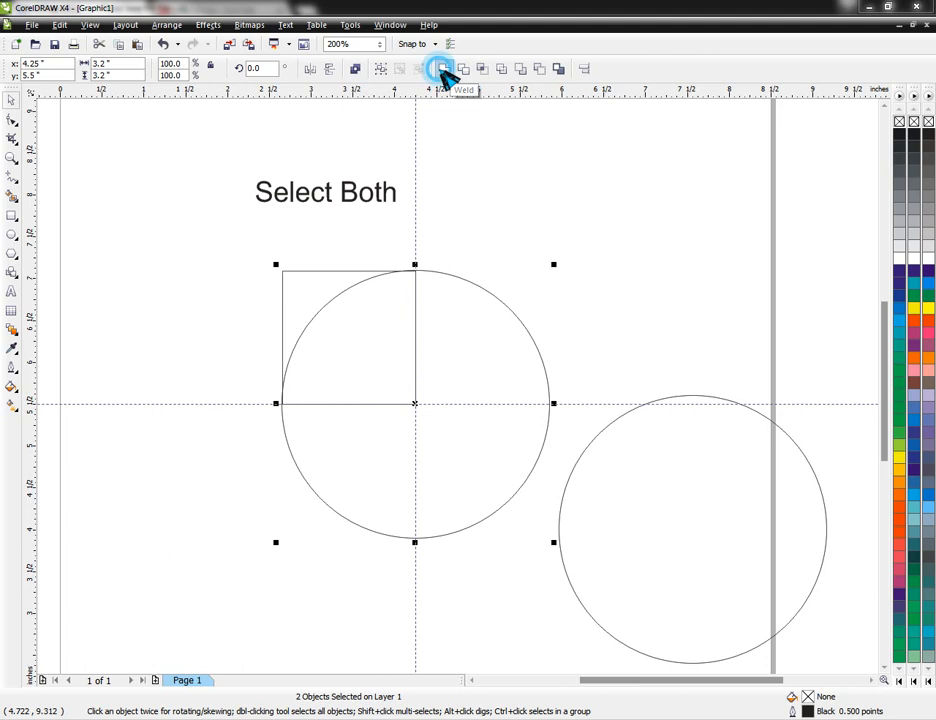
{"action": "left_click", "coordinate": [442, 70]}
{"action": "left_click", "coordinate": [540, 239]}
Step: Try moving the welded shape off the guidelines to inspect it, and undo the moves
{"action": "left_click", "coordinate": [483, 328]}
{"action": "left_click_drag", "start_coordinate": [483, 330], "coordinate": [450, 312]}
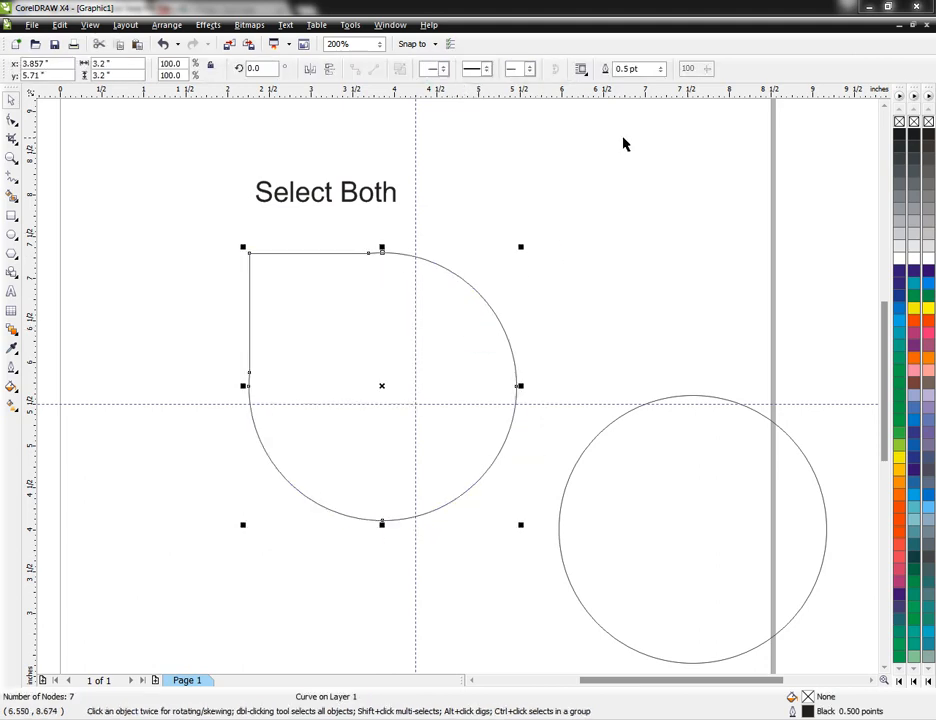
{"action": "key", "text": "ctrl+z"}
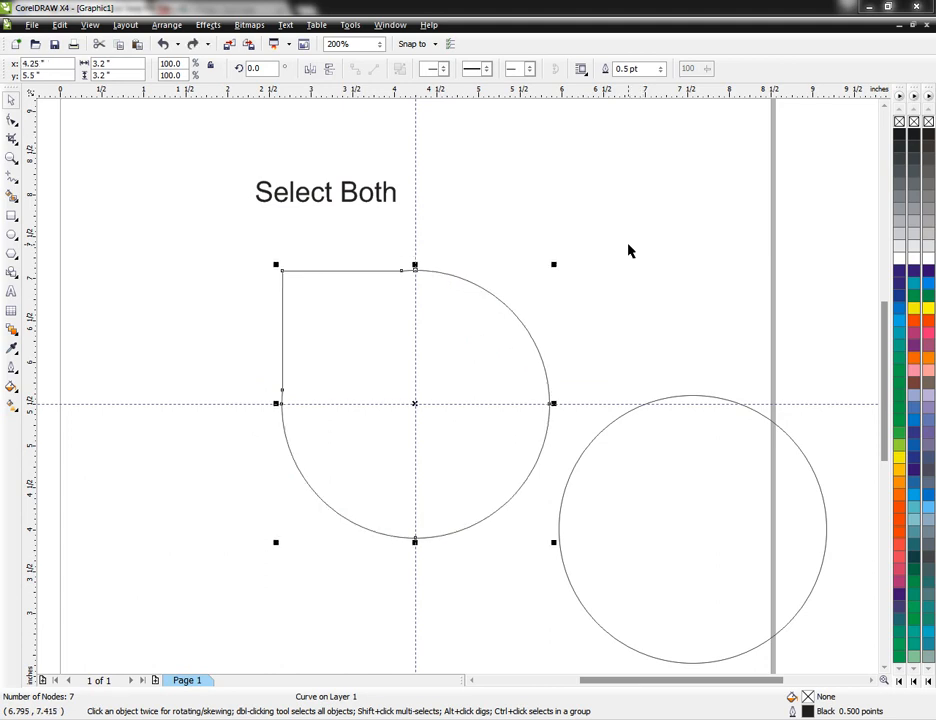
{"action": "left_click_drag", "start_coordinate": [494, 314], "coordinate": [548, 285]}
{"action": "left_click_drag", "start_coordinate": [503, 319], "coordinate": [445, 337]}
{"action": "key", "text": "ctrl+z"}
Step: Move the horizontal guideline up to the welded shape's top edge
{"action": "left_click", "coordinate": [645, 360]}
{"action": "left_click", "coordinate": [690, 472]}
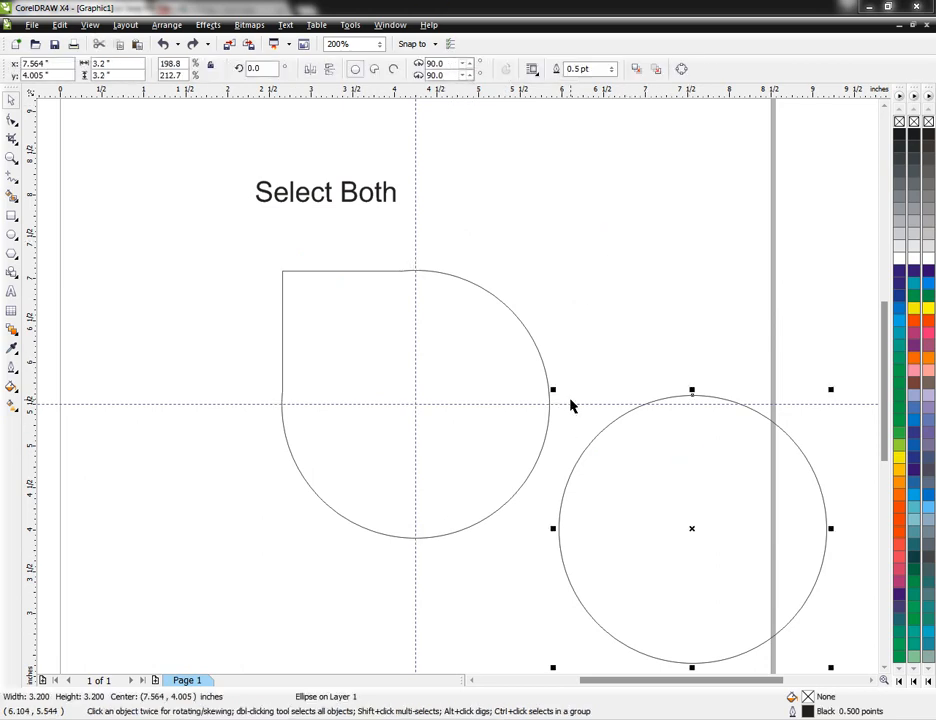
{"action": "left_click_drag", "start_coordinate": [577, 404], "coordinate": [532, 253]}
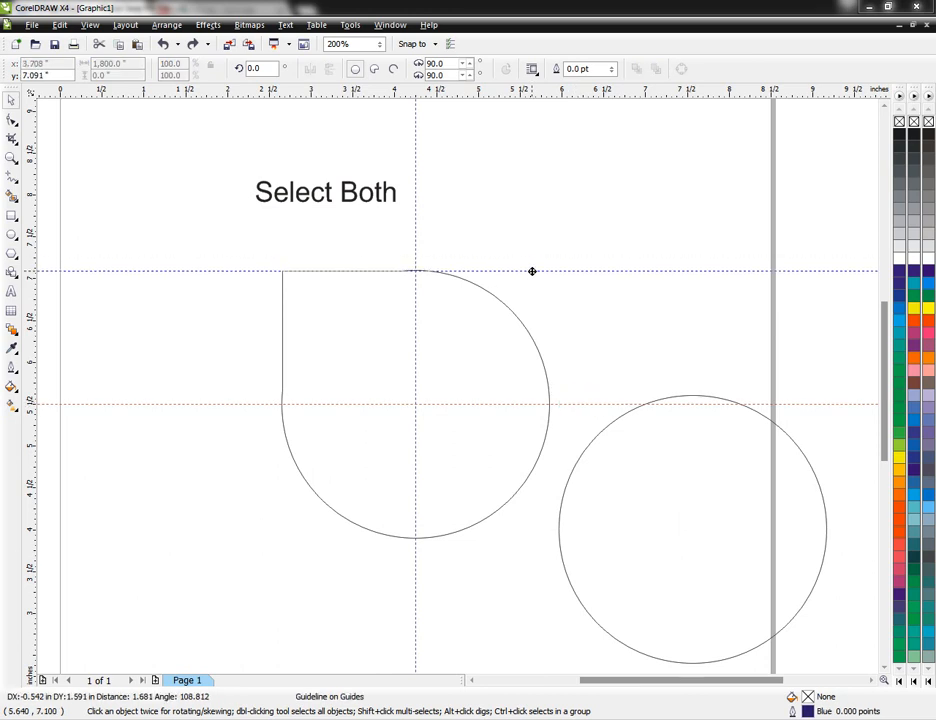
{"action": "key", "text": "Delete"}
Step: Move the copied circle's centre onto the welded shape's right edge and add a horizontal guideline along the bottom of both shapes
{"action": "left_click", "coordinate": [645, 486]}
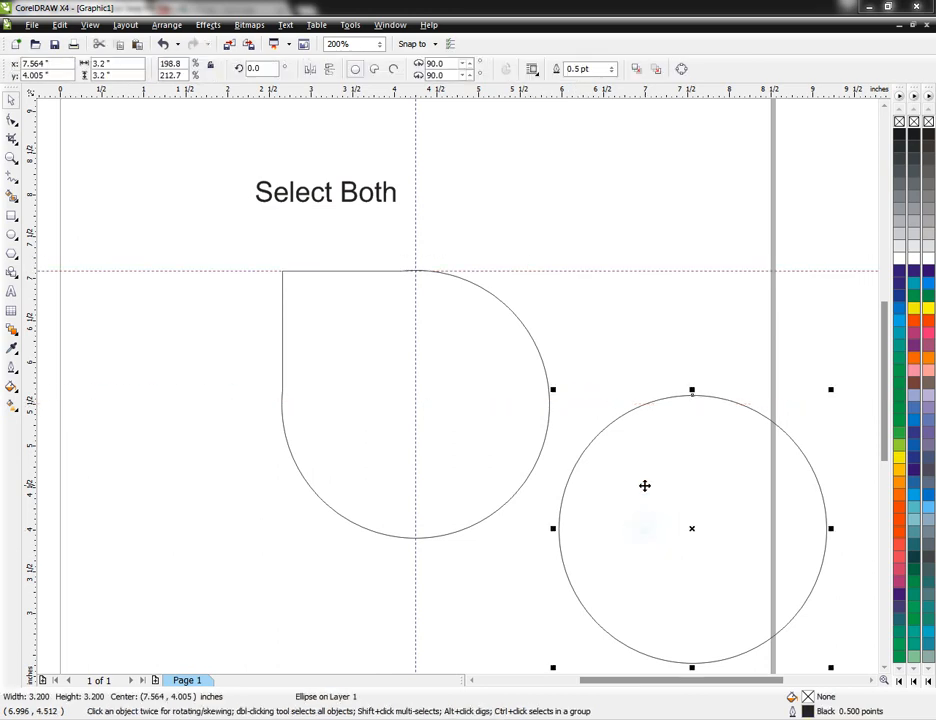
{"action": "left_click_drag", "start_coordinate": [693, 532], "coordinate": [550, 406]}
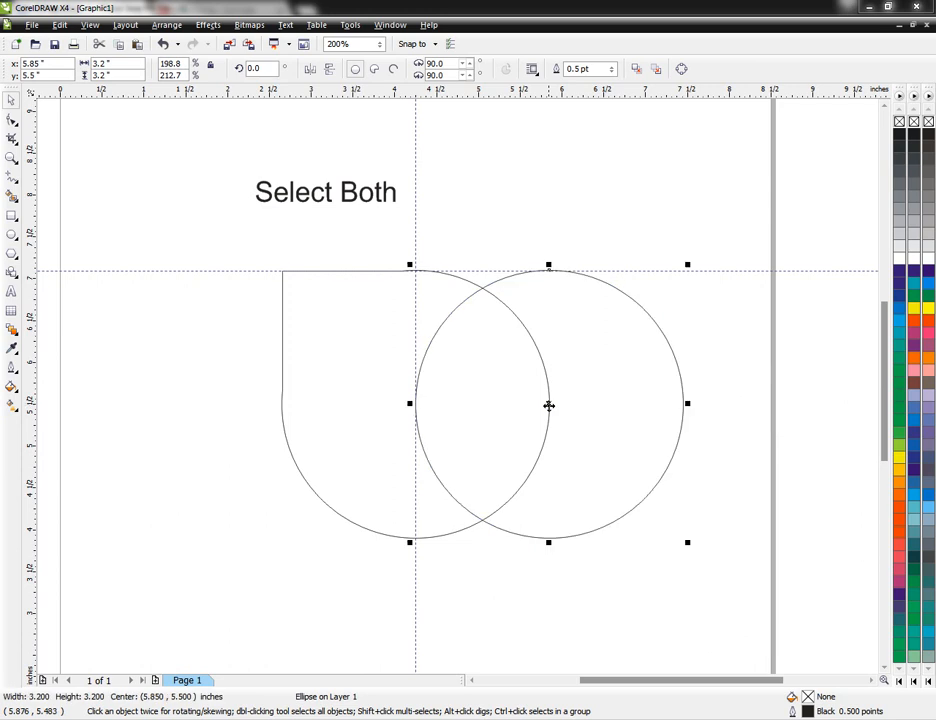
{"action": "left_click_drag", "start_coordinate": [236, 272], "coordinate": [275, 539]}
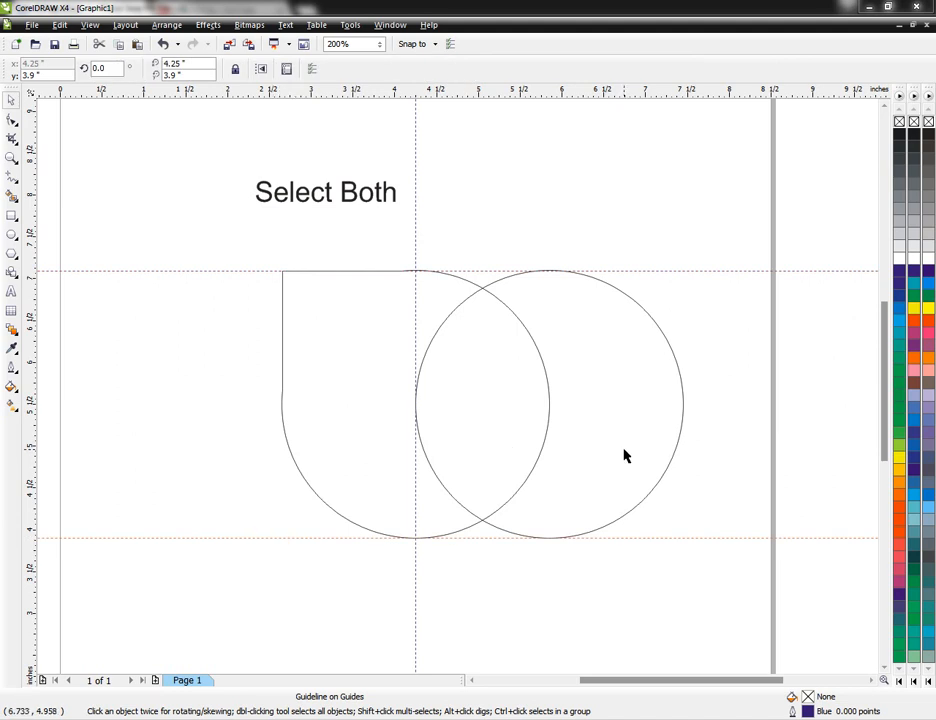
{"action": "left_click", "coordinate": [214, 316]}
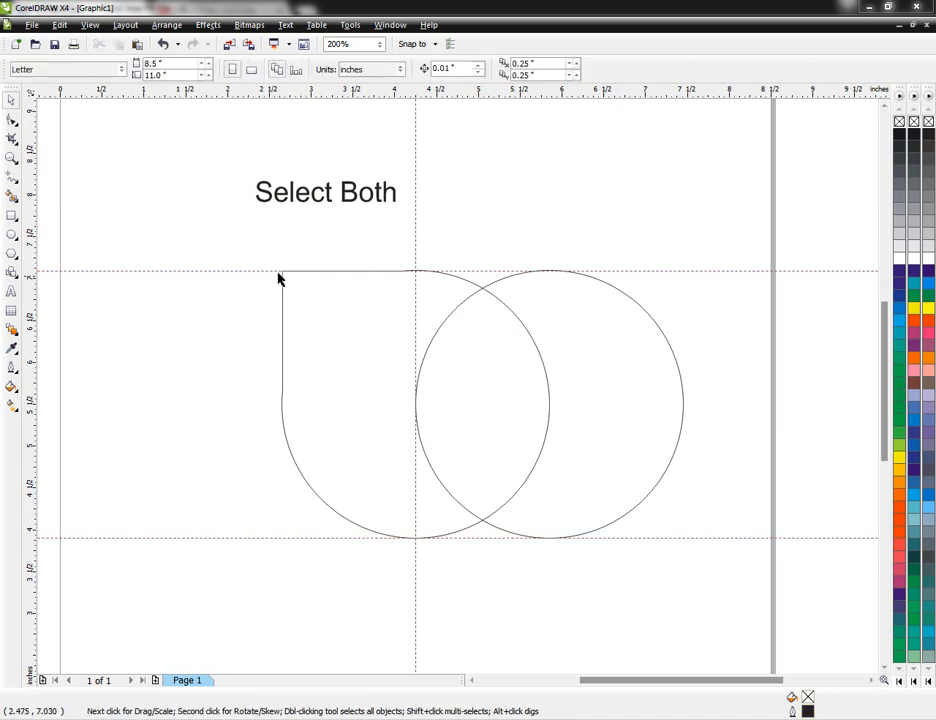
Step: Enlarge the "Select Both" text to about 48 pt and position it higher above the two shapes
{"action": "left_click_drag", "start_coordinate": [307, 194], "coordinate": [426, 228]}
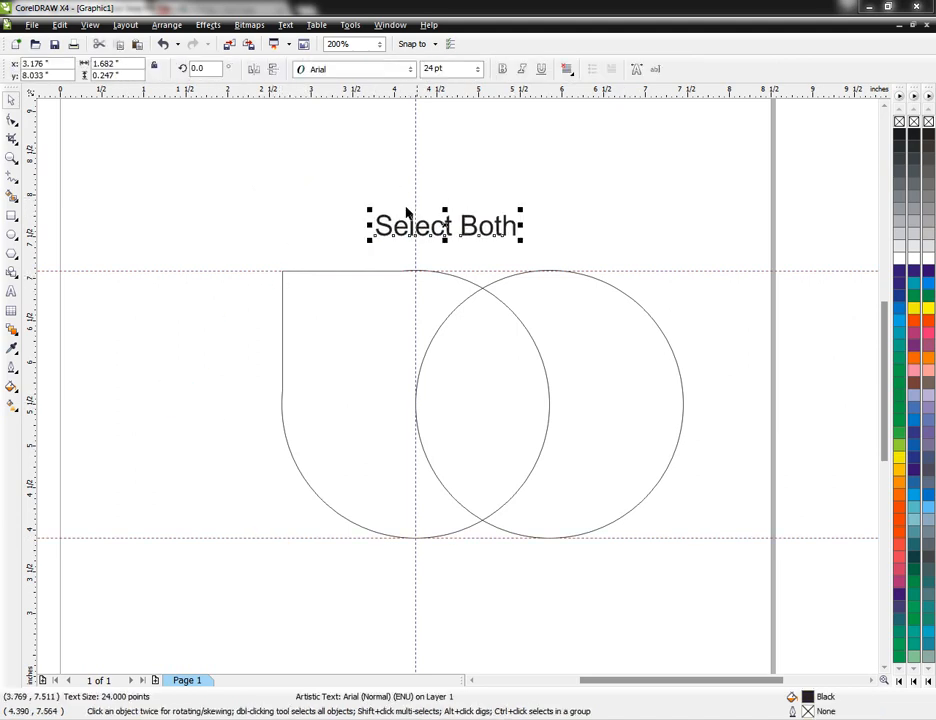
{"action": "left_click_drag", "start_coordinate": [520, 210], "coordinate": [592, 199]}
{"action": "left_click_drag", "start_coordinate": [485, 230], "coordinate": [485, 181]}
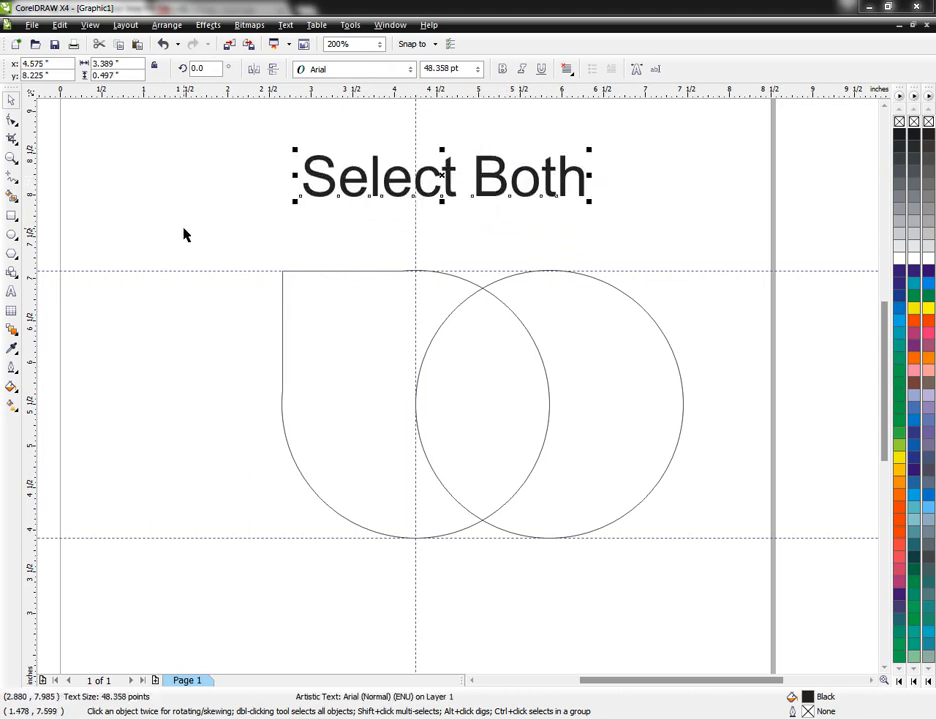
{"action": "left_click", "coordinate": [184, 234]}
Step: Try trimming the circle with the welded shape and try welding the two, undoing each operation
{"action": "left_click", "coordinate": [328, 320]}
{"action": "left_click", "coordinate": [639, 393], "text": "shift"}
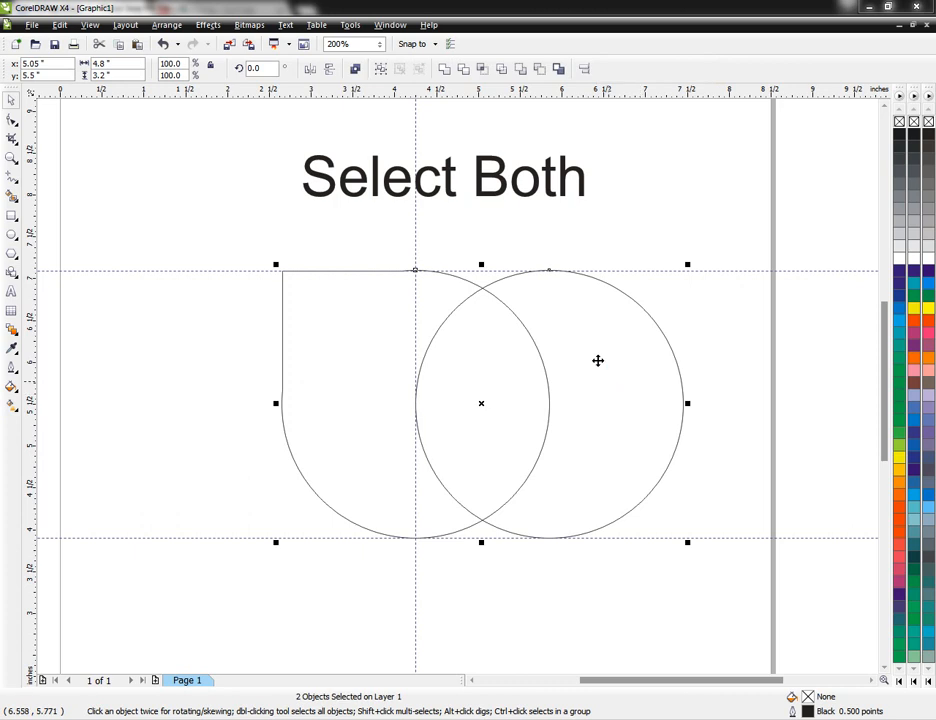
{"action": "left_click", "coordinate": [467, 70]}
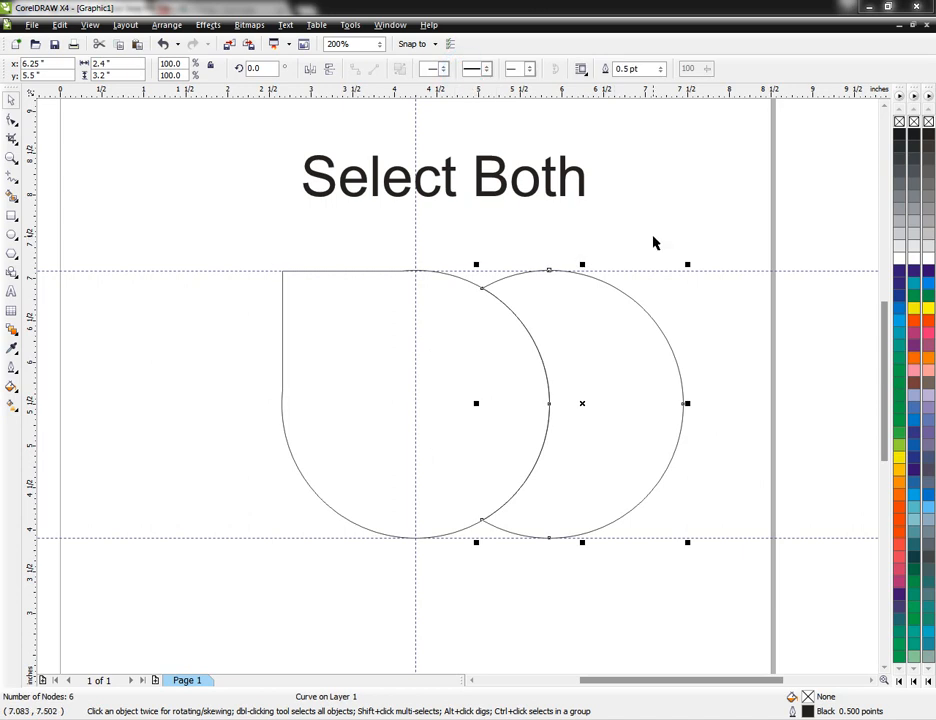
{"action": "key", "text": "ctrl+z"}
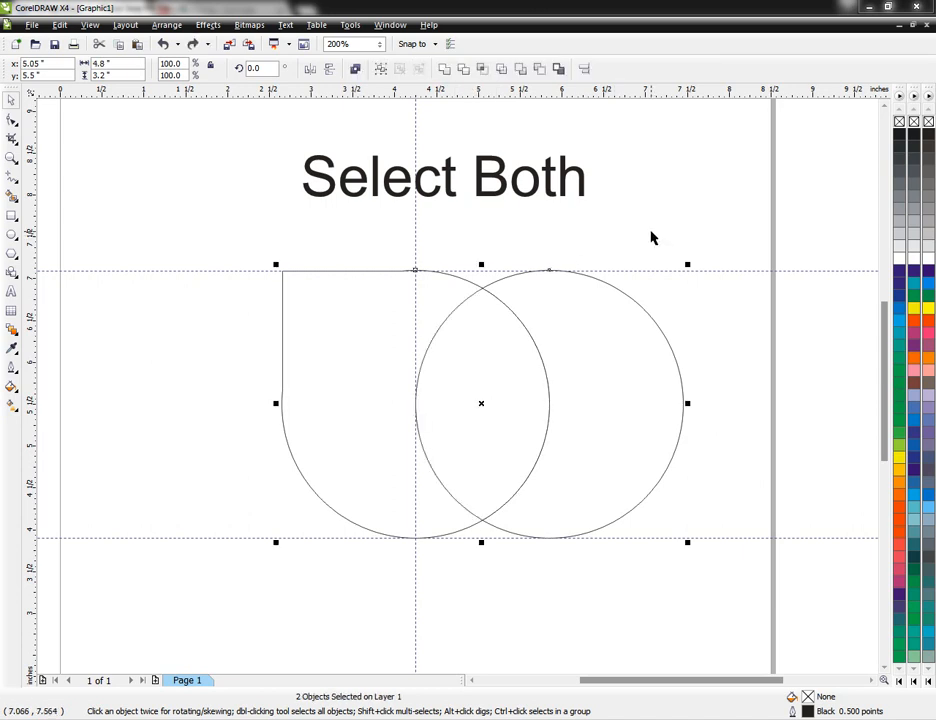
{"action": "left_click", "coordinate": [444, 69]}
{"action": "key", "text": "ctrl+z"}
Step: Trim the circle into a crescent, move the crescent aside to inspect it, and undo both changes
{"action": "left_click", "coordinate": [468, 71]}
{"action": "left_click", "coordinate": [694, 195]}
{"action": "left_click_drag", "start_coordinate": [623, 352], "coordinate": [702, 376]}
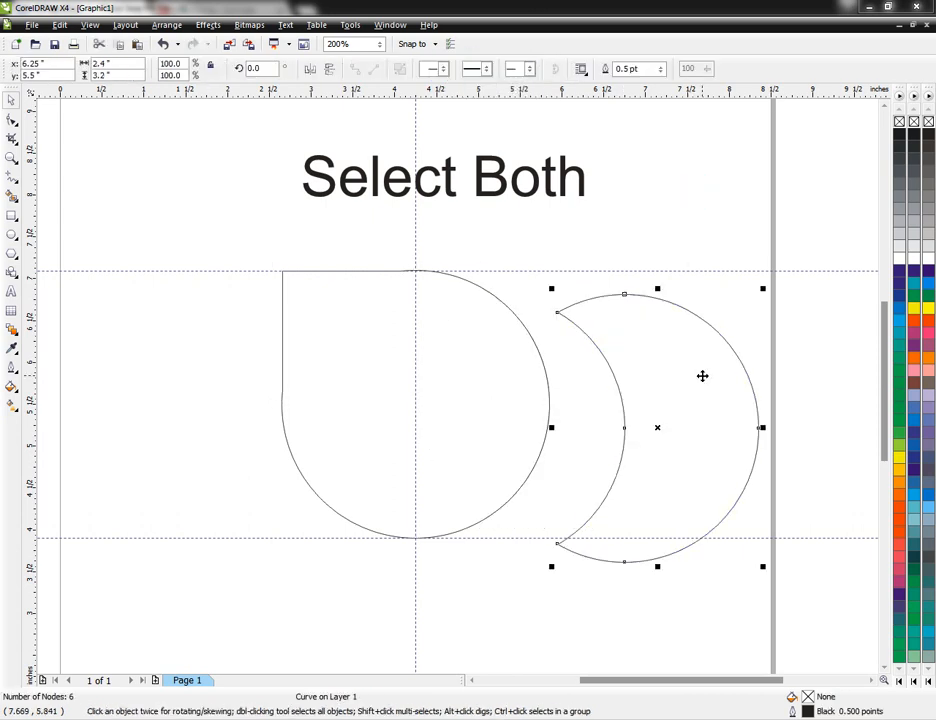
{"action": "key", "text": "ctrl+z"}
{"action": "key", "text": "ctrl+z"}
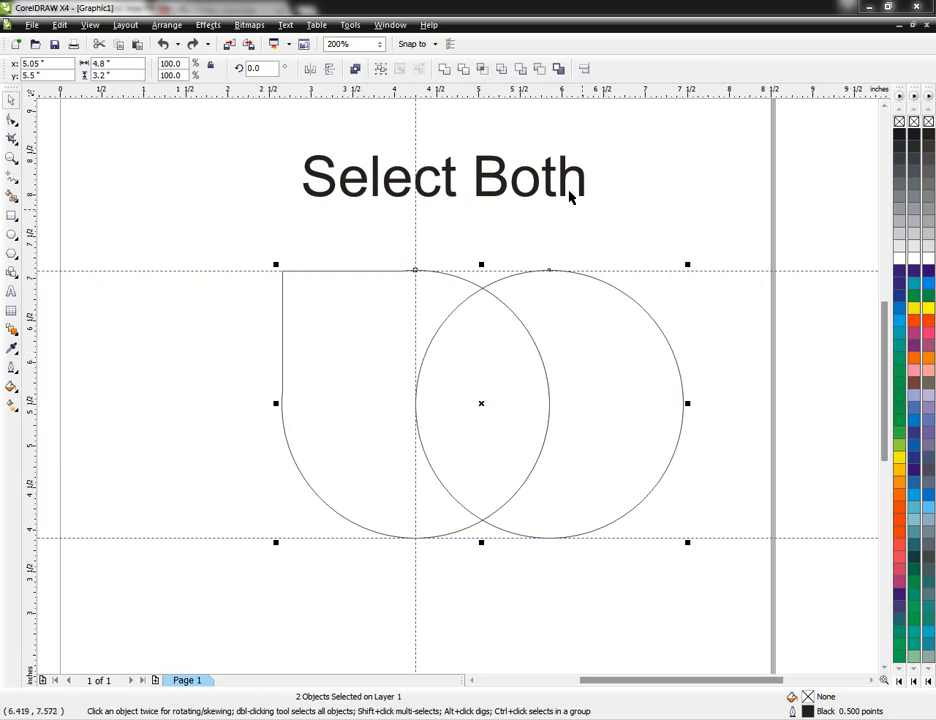
Step: Try intersecting the welded shape and the circle, and undo the intersection and the text's last move
{"action": "left_click", "coordinate": [488, 72]}
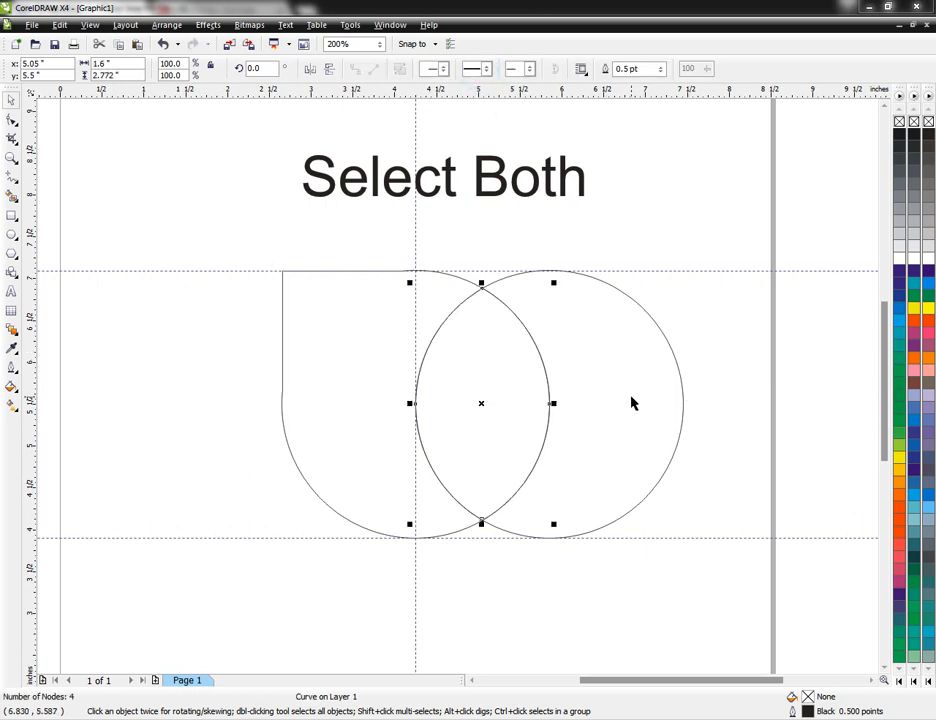
{"action": "key", "text": "ctrl+z"}
{"action": "key", "text": "ctrl+z"}
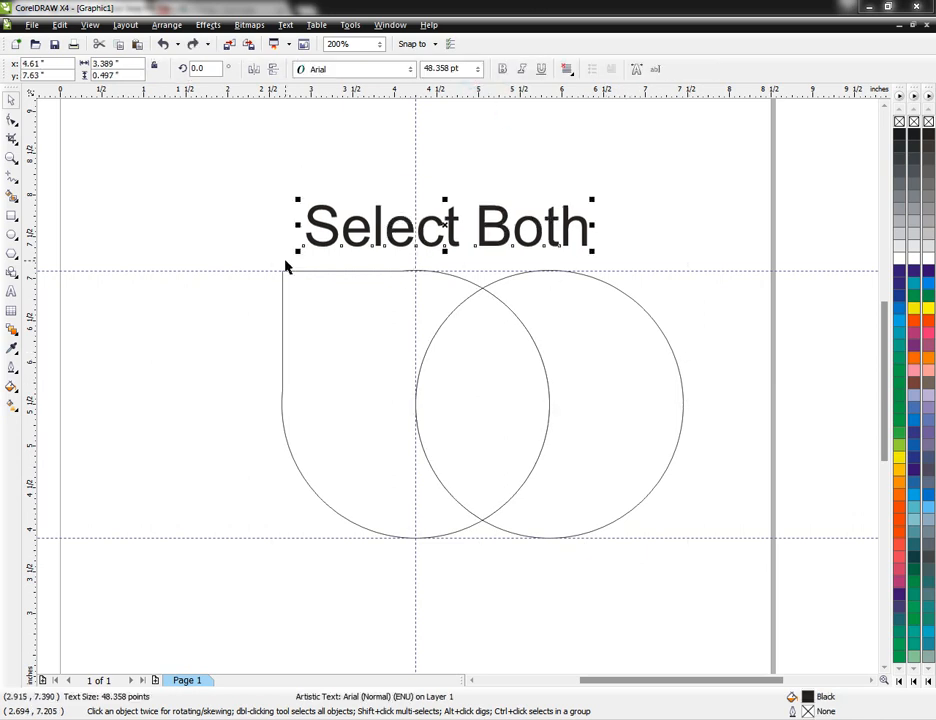
Step: Trim the welded shape with the overlapping circle and delete the circle and the "Select Both" text
{"action": "left_click_drag", "start_coordinate": [243, 257], "coordinate": [773, 580]}
{"action": "left_click", "coordinate": [468, 69]}
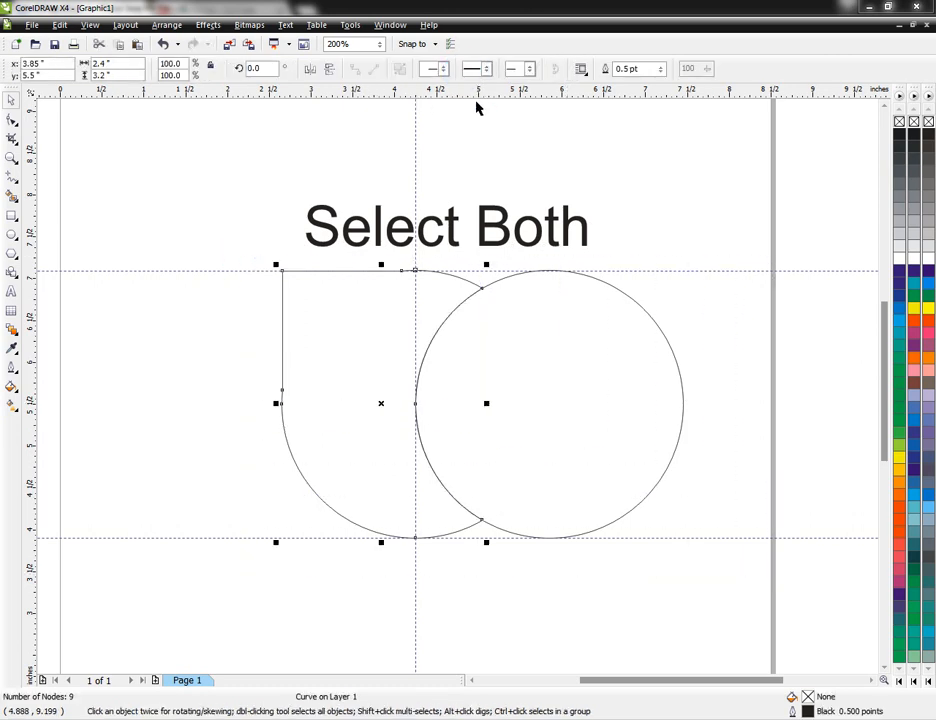
{"action": "left_click", "coordinate": [490, 162]}
{"action": "left_click_drag", "start_coordinate": [515, 386], "coordinate": [596, 379]}
{"action": "key", "text": "Delete"}
{"action": "left_click", "coordinate": [500, 248]}
{"action": "key", "text": "Delete"}
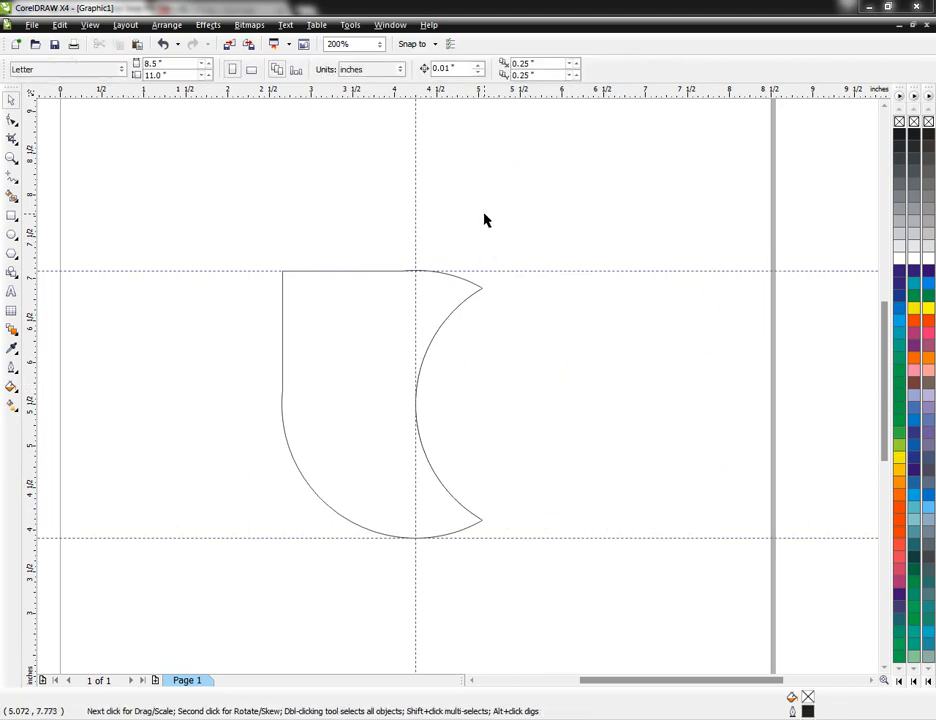
Step: Fill the trimmed shape with RGB 50% Black and remove its outline
{"action": "left_click", "coordinate": [353, 357]}
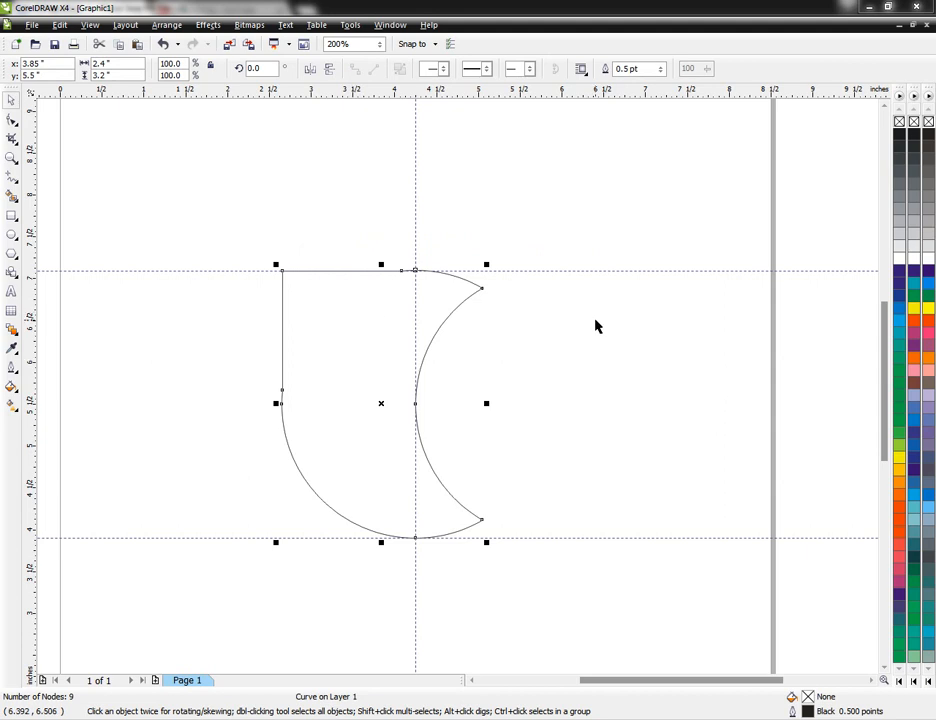
{"action": "left_click", "coordinate": [900, 200]}
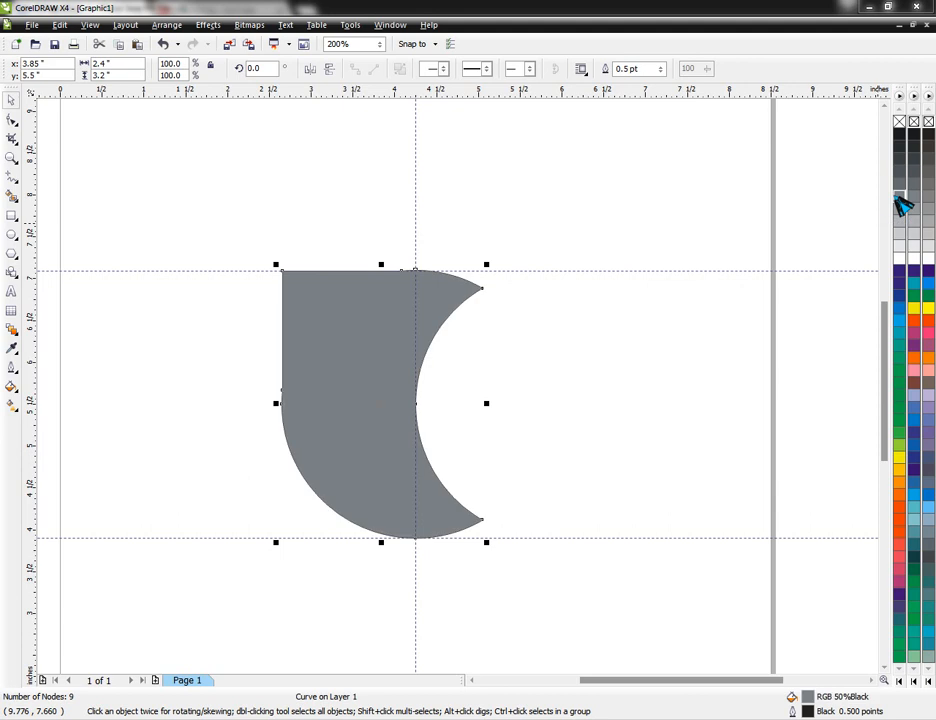
{"action": "right_click", "coordinate": [899, 121]}
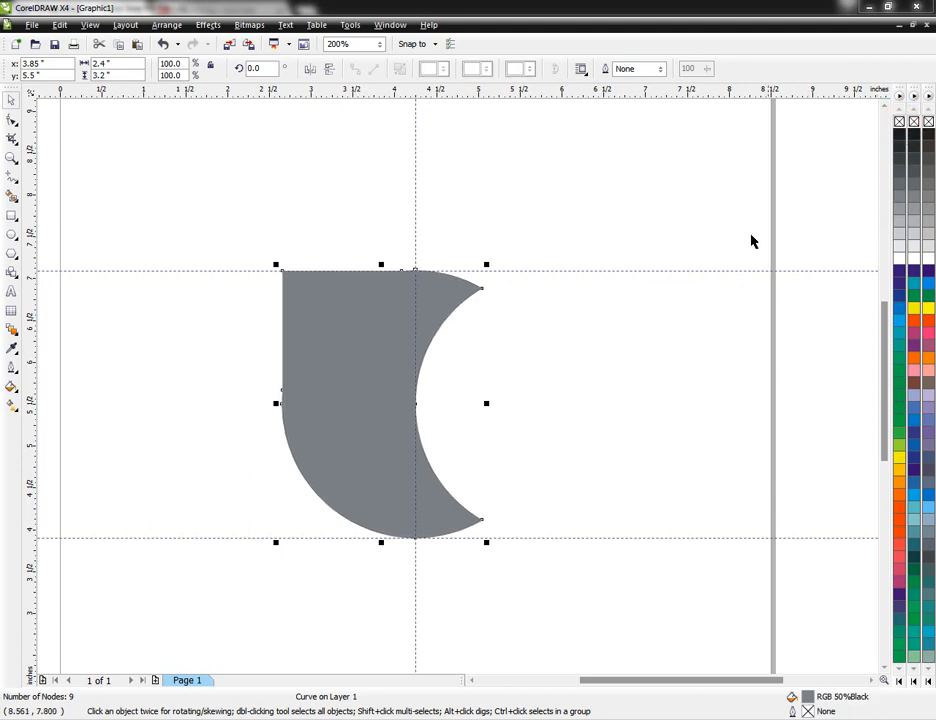
{"action": "left_click", "coordinate": [562, 375]}
Step: Place a duplicate of the trimmed shape to its right and fill the copy with RGB 30% Black
{"action": "left_click", "coordinate": [360, 337]}
{"action": "left_click_drag", "start_coordinate": [373, 391], "coordinate": [586, 382]}
{"action": "right_click", "coordinate": [583, 386]}
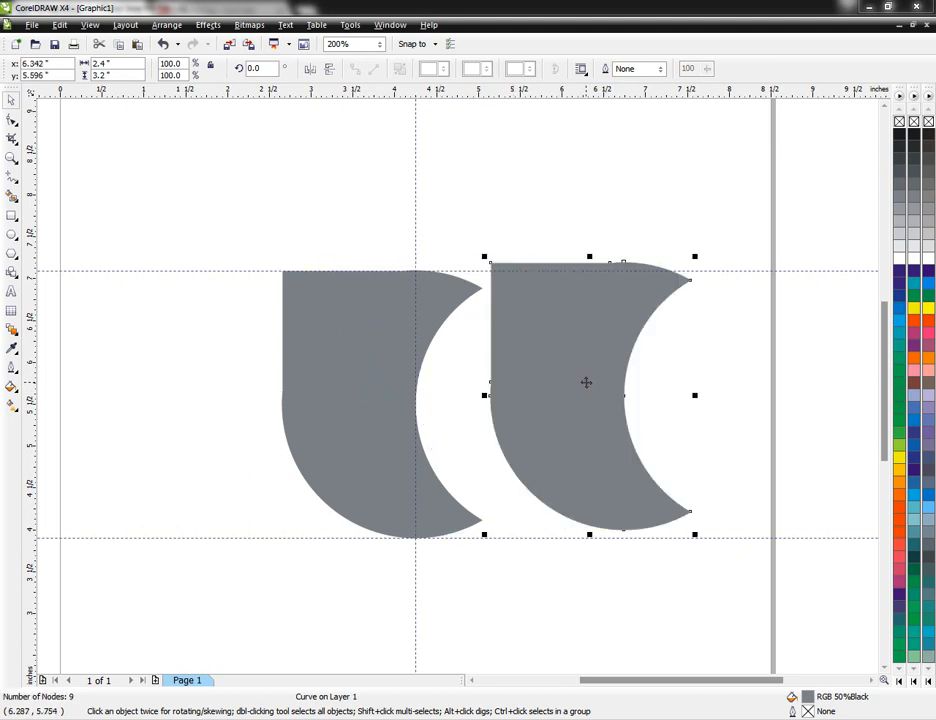
{"action": "left_click", "coordinate": [900, 211]}
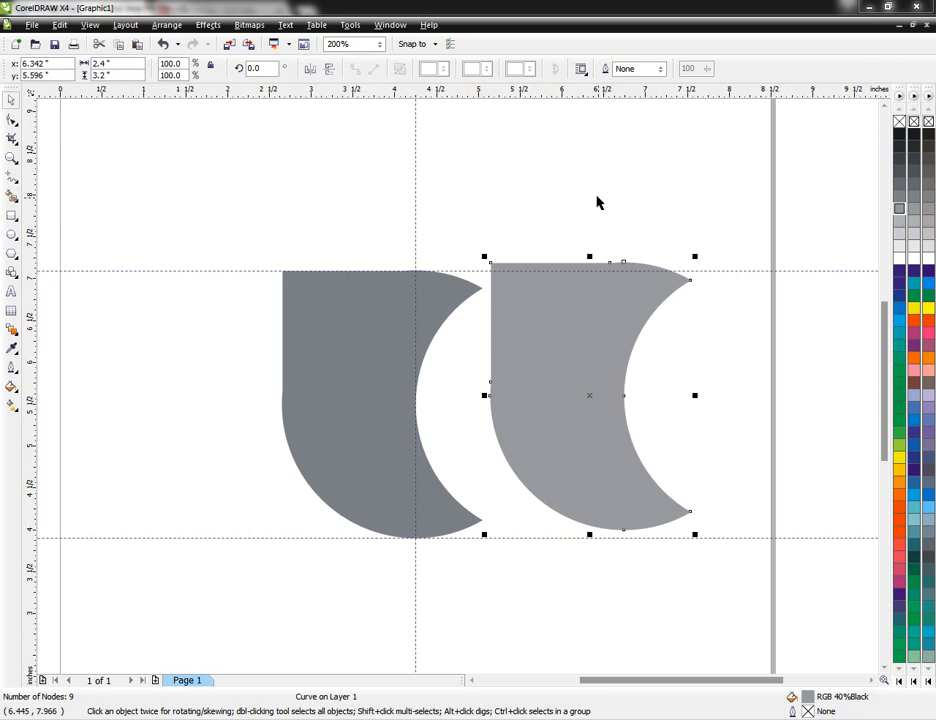
{"action": "left_click", "coordinate": [900, 221]}
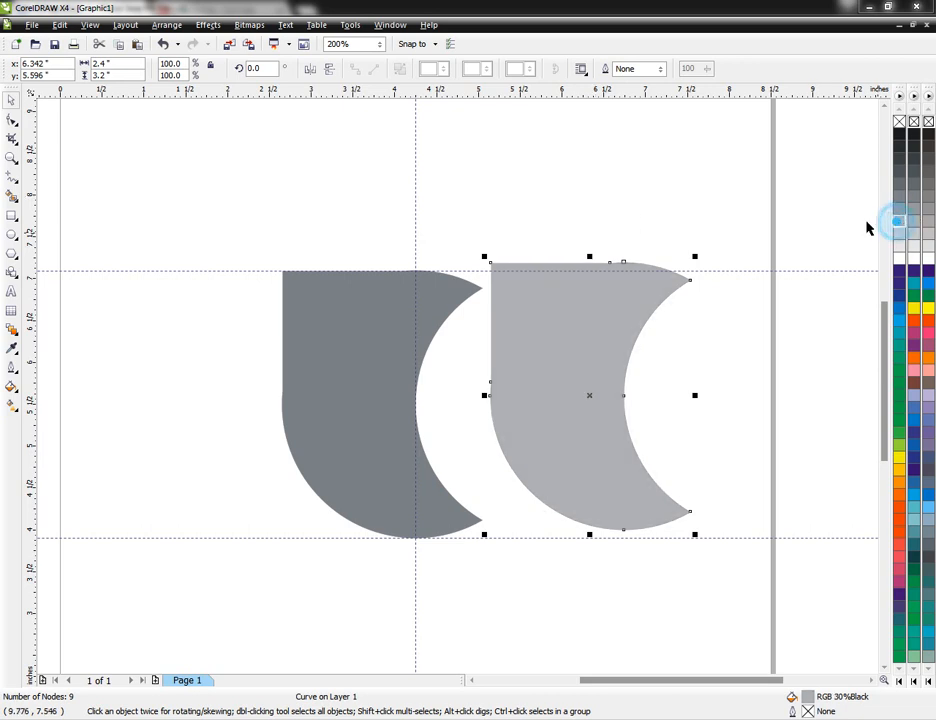
Step: Fill the original shape with RGB 60% Black and leave it without an outline
{"action": "left_click", "coordinate": [362, 334]}
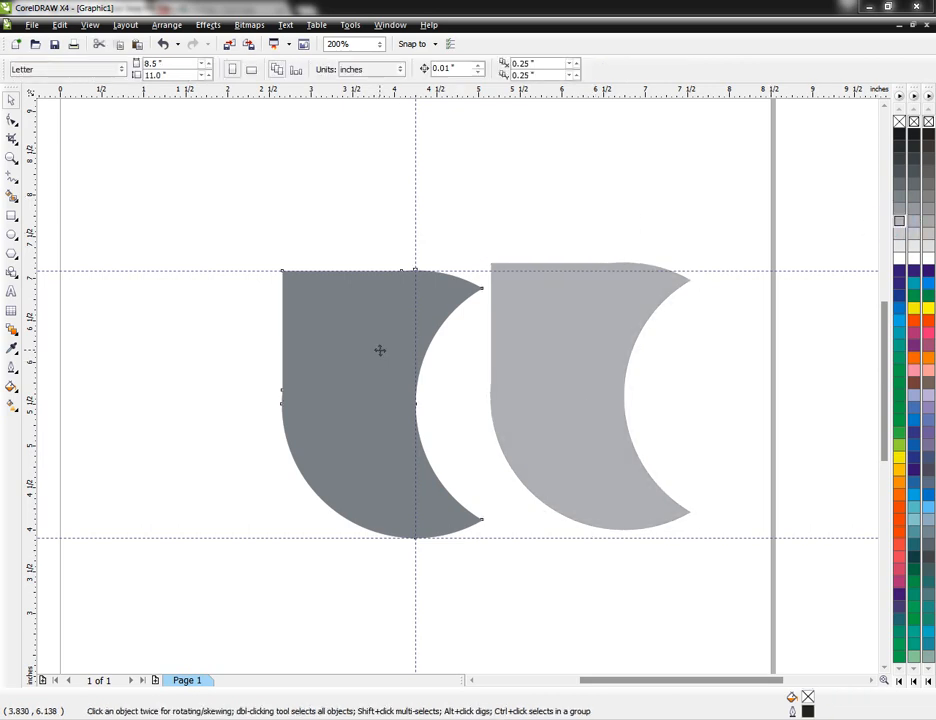
{"action": "left_click", "coordinate": [900, 212]}
{"action": "left_click", "coordinate": [899, 197]}
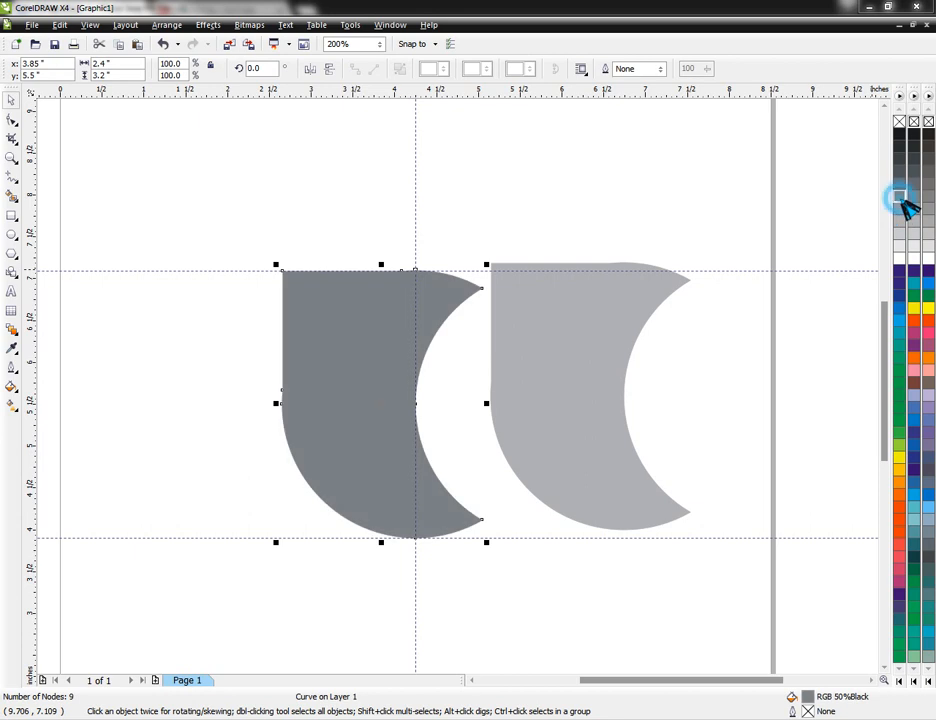
{"action": "left_click", "coordinate": [899, 184]}
{"action": "right_click", "coordinate": [899, 184]}
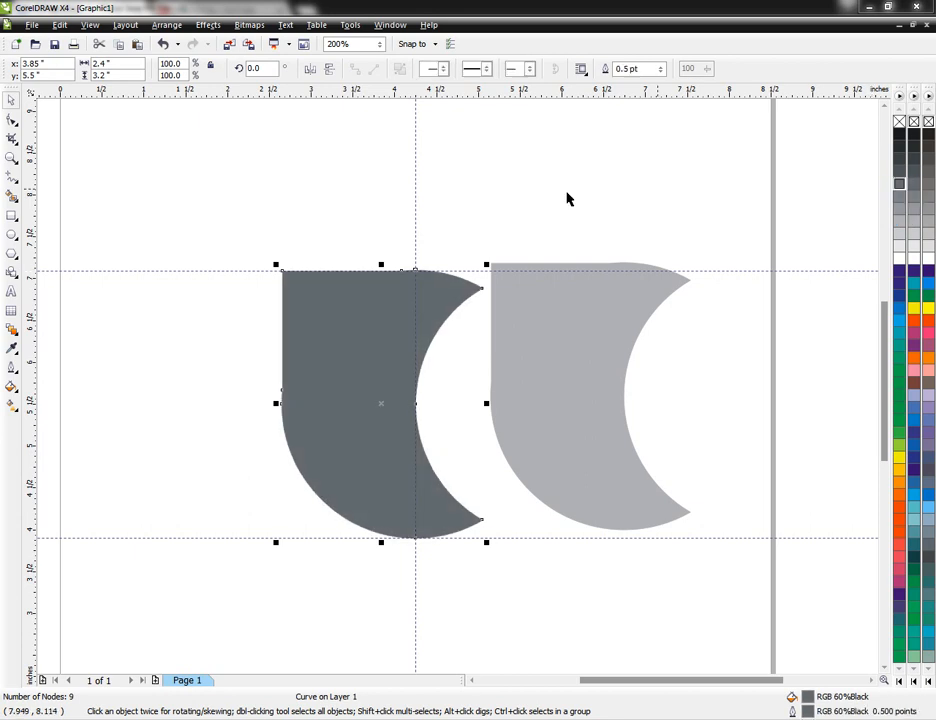
{"action": "right_click", "coordinate": [899, 121]}
{"action": "left_click", "coordinate": [628, 140]}
Step: Rotate the light gray copy to 270° and fit its curved side into the dark shape's cutout, aligned with the upper guideline
{"action": "left_click", "coordinate": [539, 305]}
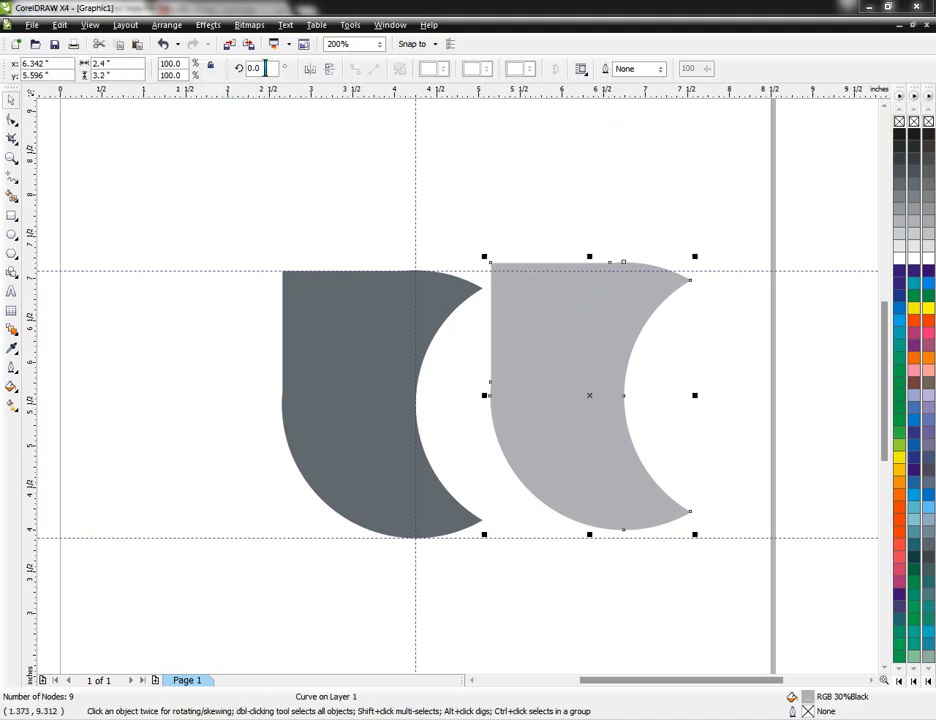
{"action": "left_click", "coordinate": [263, 68]}
{"action": "type", "text": "270"}
{"action": "key", "text": "Return"}
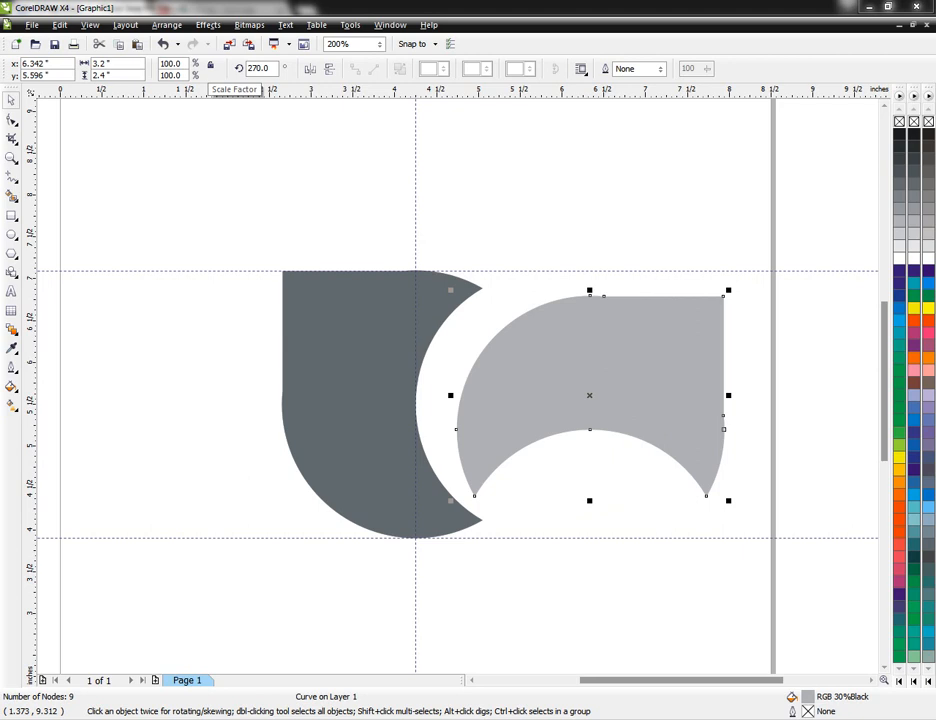
{"action": "left_click_drag", "start_coordinate": [507, 413], "coordinate": [463, 388]}
{"action": "key", "text": "Right"}
{"action": "key", "text": "Right"}
{"action": "key", "text": "Right"}
{"action": "key", "text": "Left"}
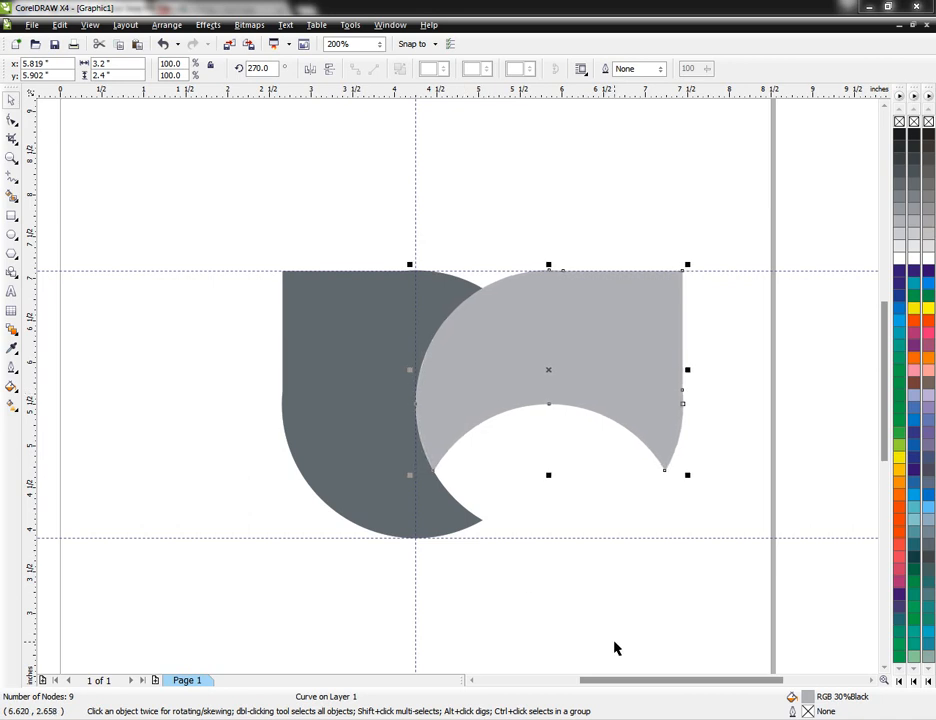
{"action": "left_click", "coordinate": [493, 622]}
Step: Place a duplicate of the light gray shape below it and rotate the copy to 180°
{"action": "left_click", "coordinate": [885, 667]}
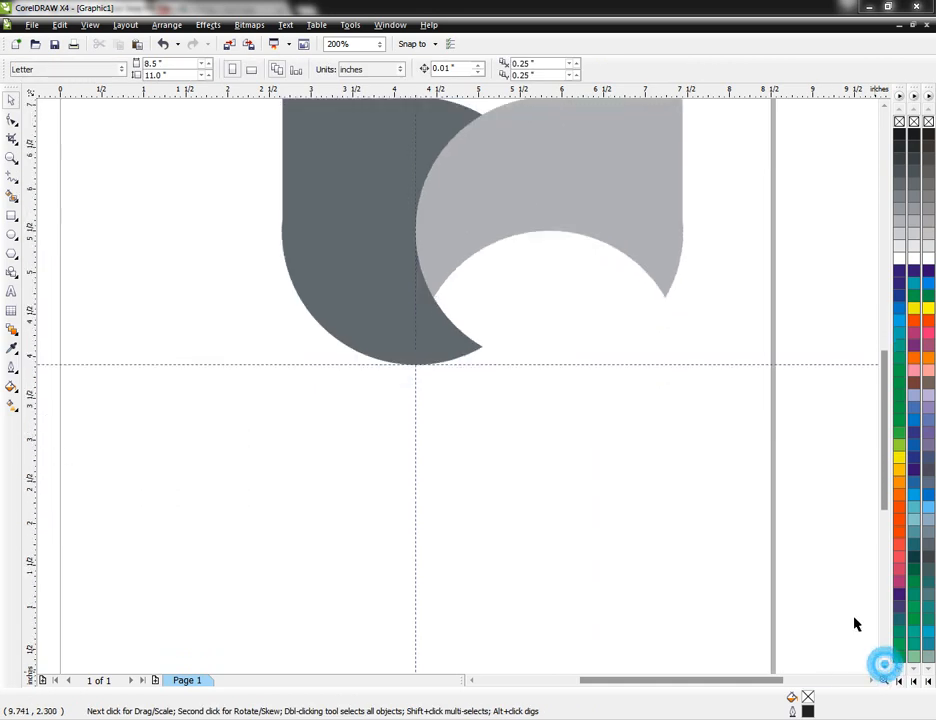
{"action": "left_click", "coordinate": [603, 184]}
{"action": "left_click_drag", "start_coordinate": [550, 197], "coordinate": [608, 468]}
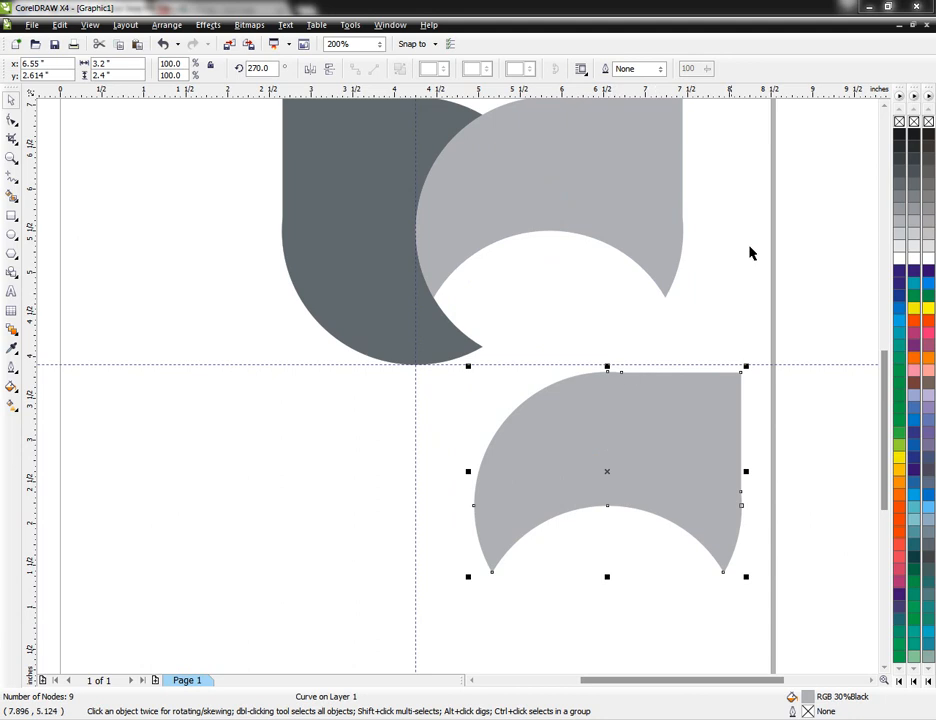
{"action": "double_click", "coordinate": [262, 68]}
{"action": "key", "text": "BackSpace"}
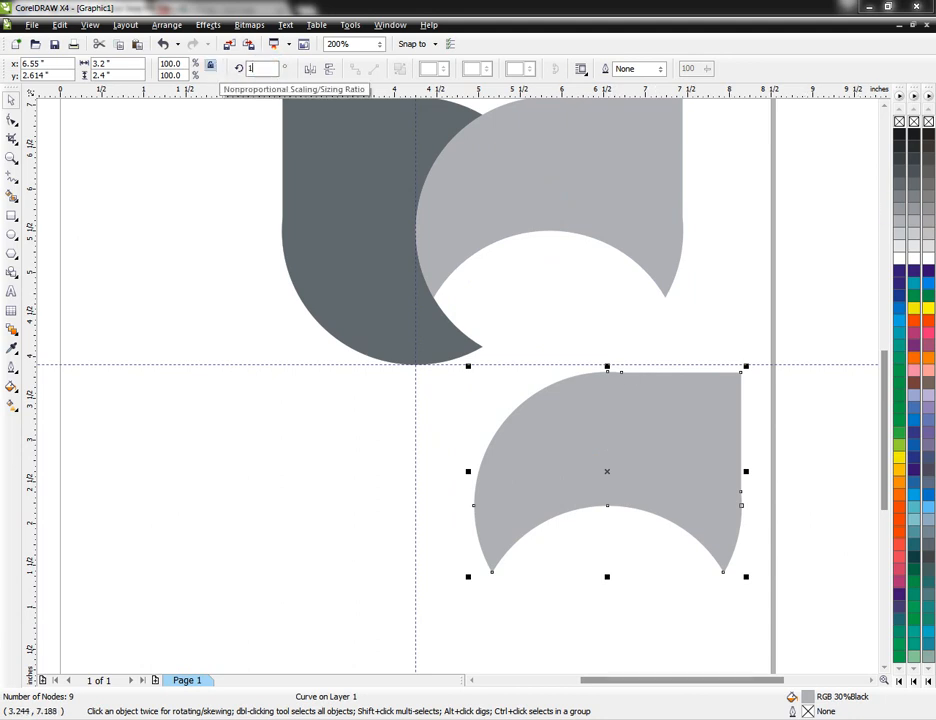
{"action": "key", "text": "Return"}
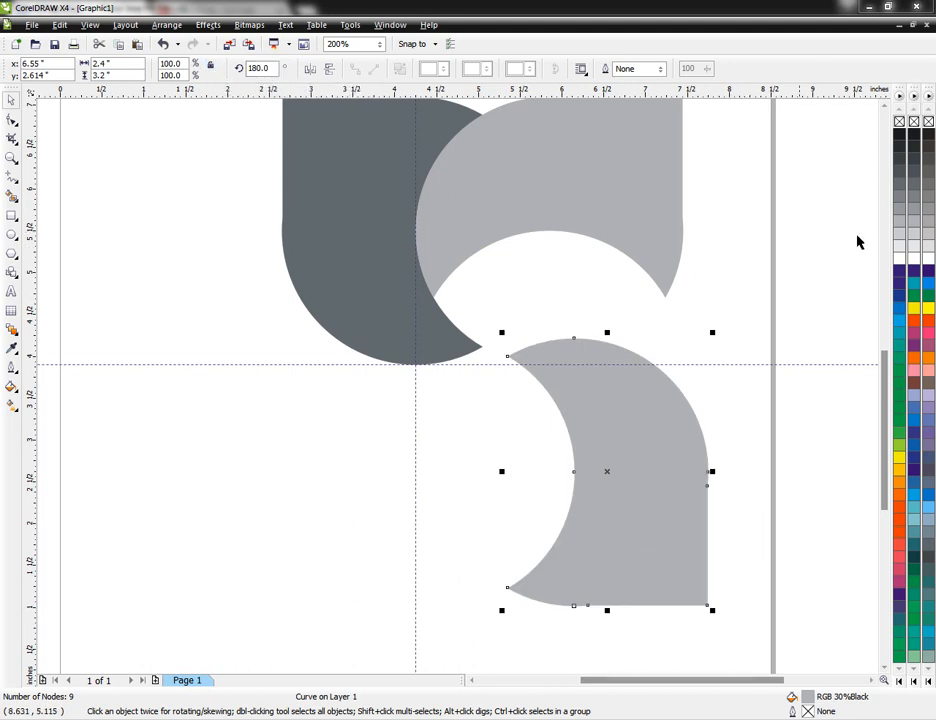
Step: Fill the 180° copy with RGB 60% Black and fit it into the light gray shape's concave curve
{"action": "left_click", "coordinate": [899, 187]}
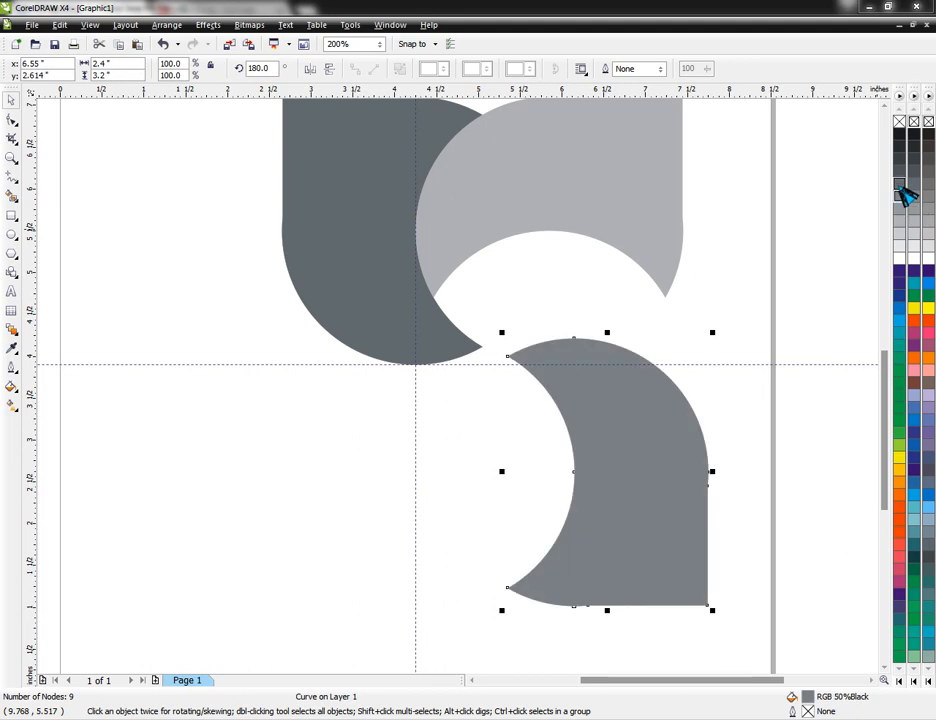
{"action": "left_click", "coordinate": [899, 183]}
{"action": "left_click_drag", "start_coordinate": [625, 401], "coordinate": [601, 292]}
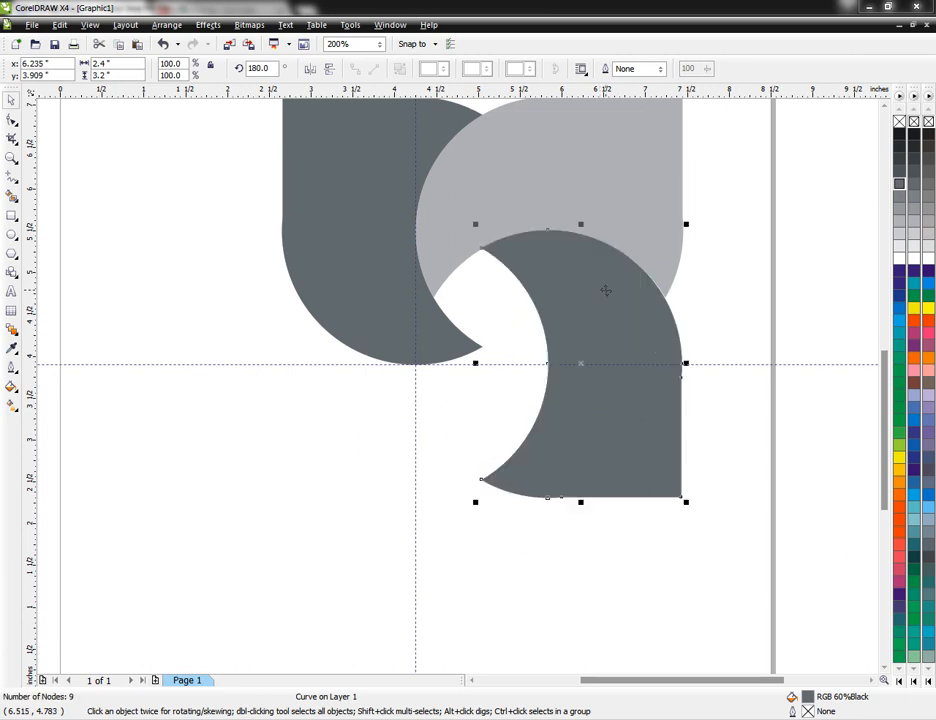
{"action": "left_click", "coordinate": [687, 289]}
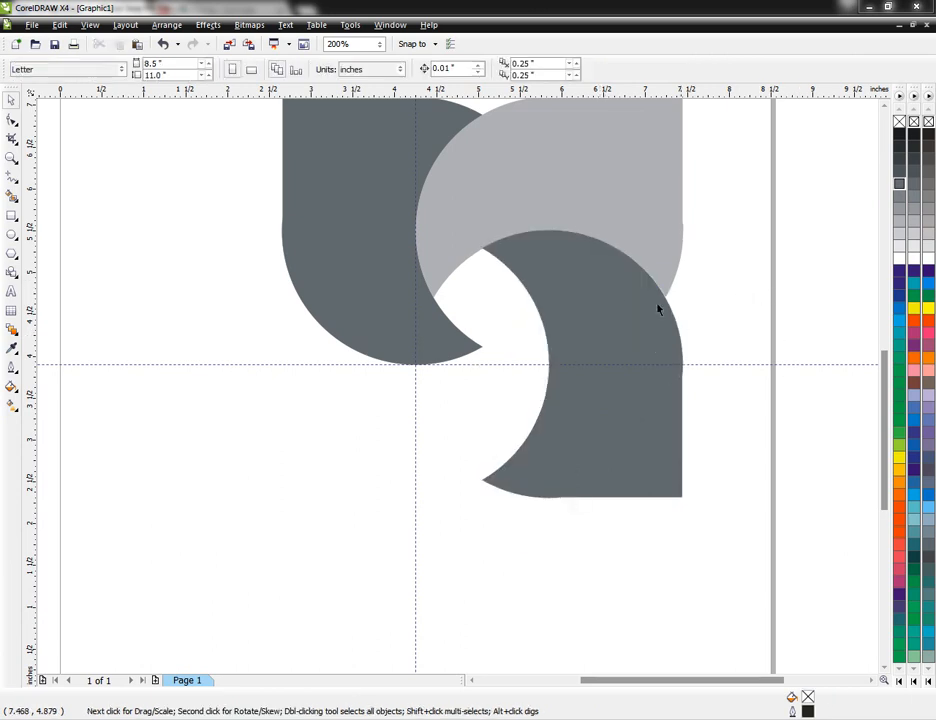
Step: Place a duplicate of the lower dark shape at the logo's lower left and rotate the copy to 90°
{"action": "left_click_drag", "start_coordinate": [606, 446], "coordinate": [345, 547]}
{"action": "left_click", "coordinate": [255, 68]}
{"action": "key", "text": "BackSpace"}
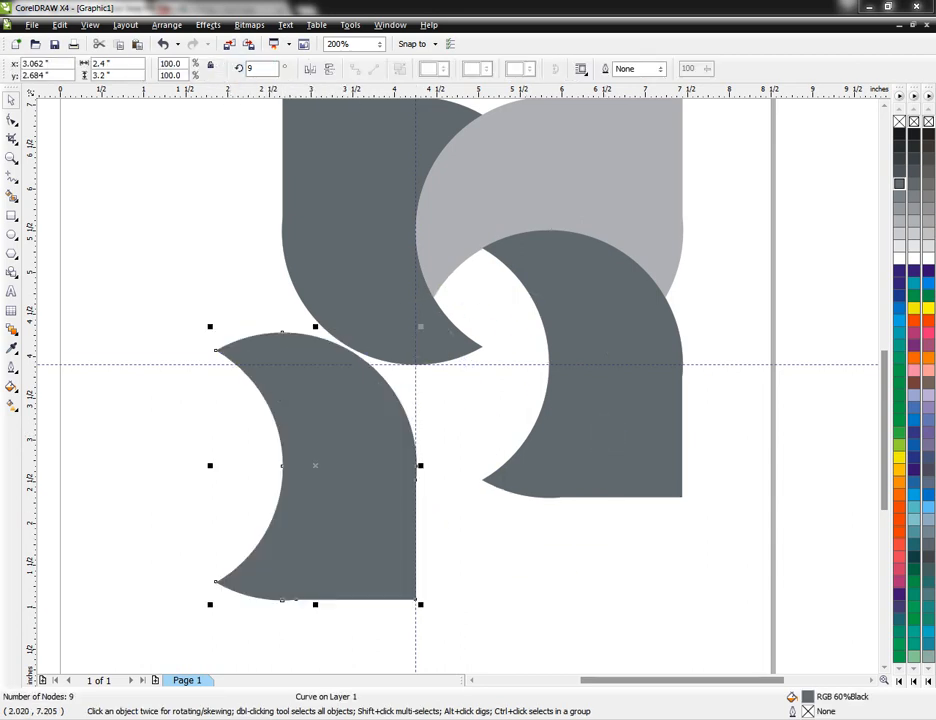
{"action": "type", "text": "90"}
{"action": "key", "text": "Return"}
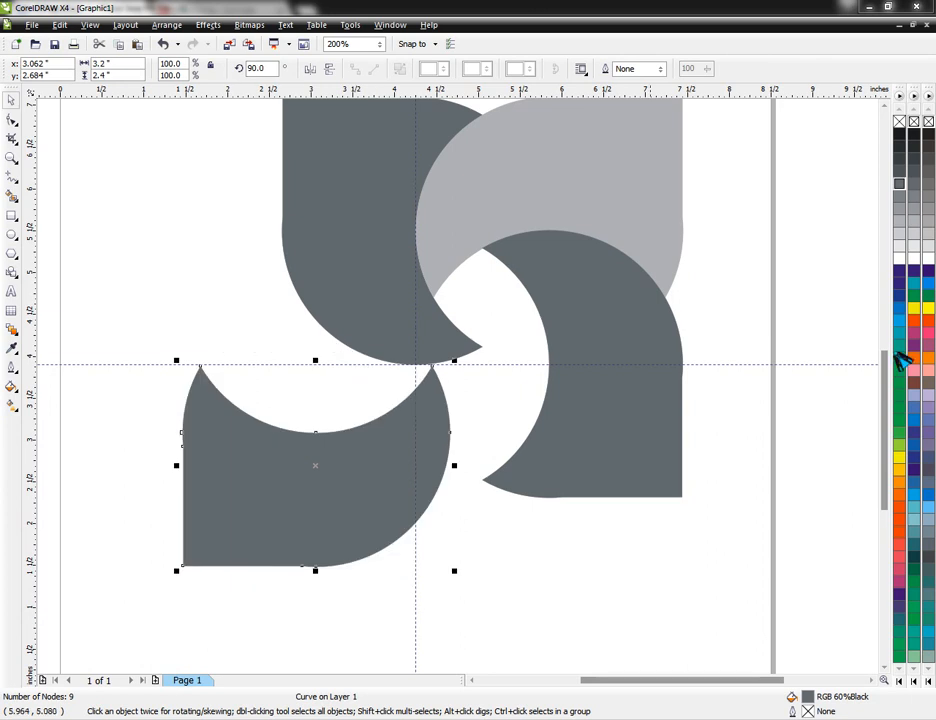
Step: Fill the 90° copy with RGB 30% Black and fit it between the two dark shapes to close the four-part logo
{"action": "left_click", "coordinate": [905, 237]}
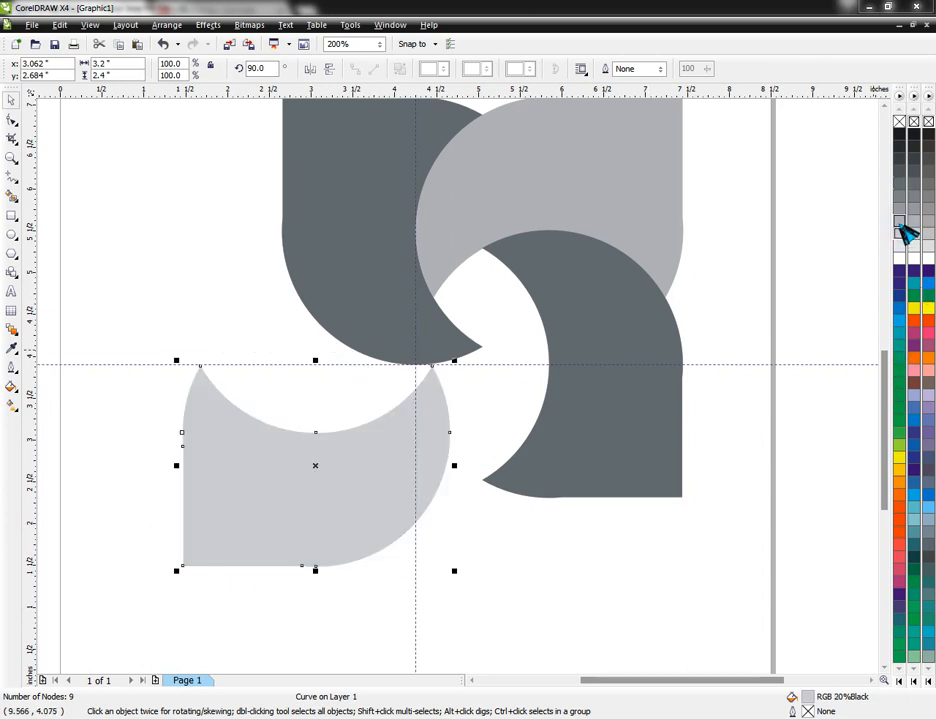
{"action": "left_click_drag", "start_coordinate": [389, 455], "coordinate": [480, 403]}
{"action": "key", "text": "Up"}
{"action": "key", "text": "Up"}
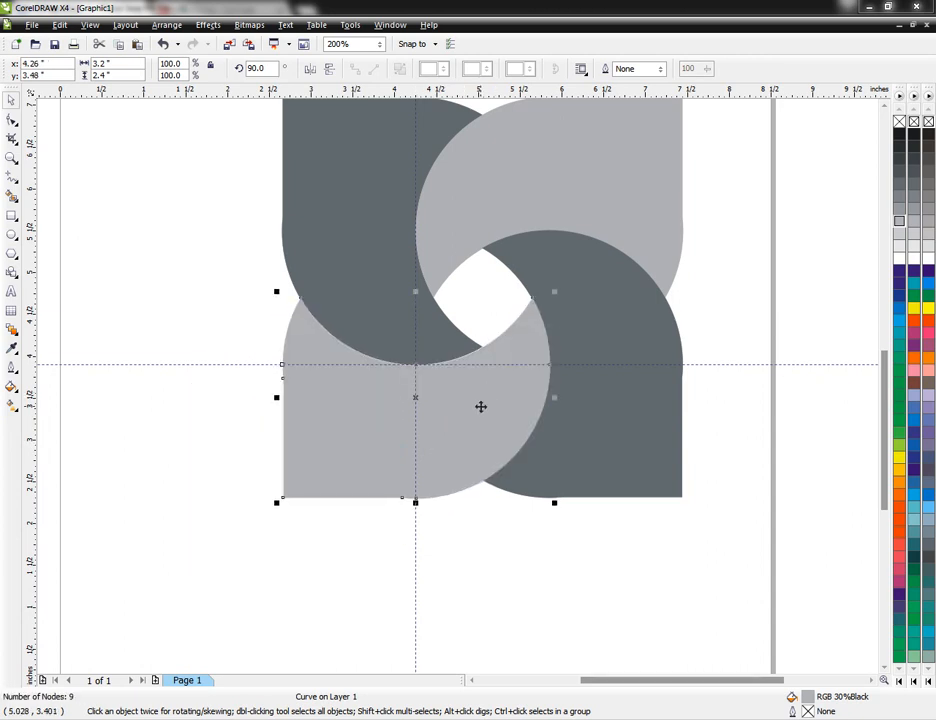
{"action": "key", "text": "Up"}
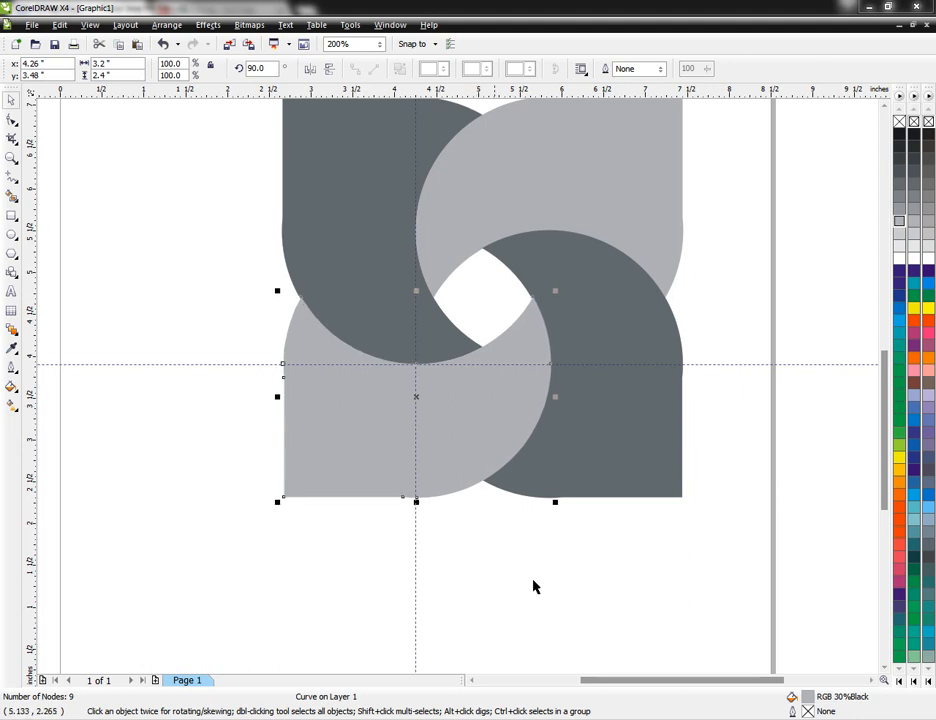
{"action": "left_click", "coordinate": [547, 608]}
Step: Fill the logo's upper-right and lower-left light gray shapes with RGB Blue
{"action": "key", "text": "F4"}
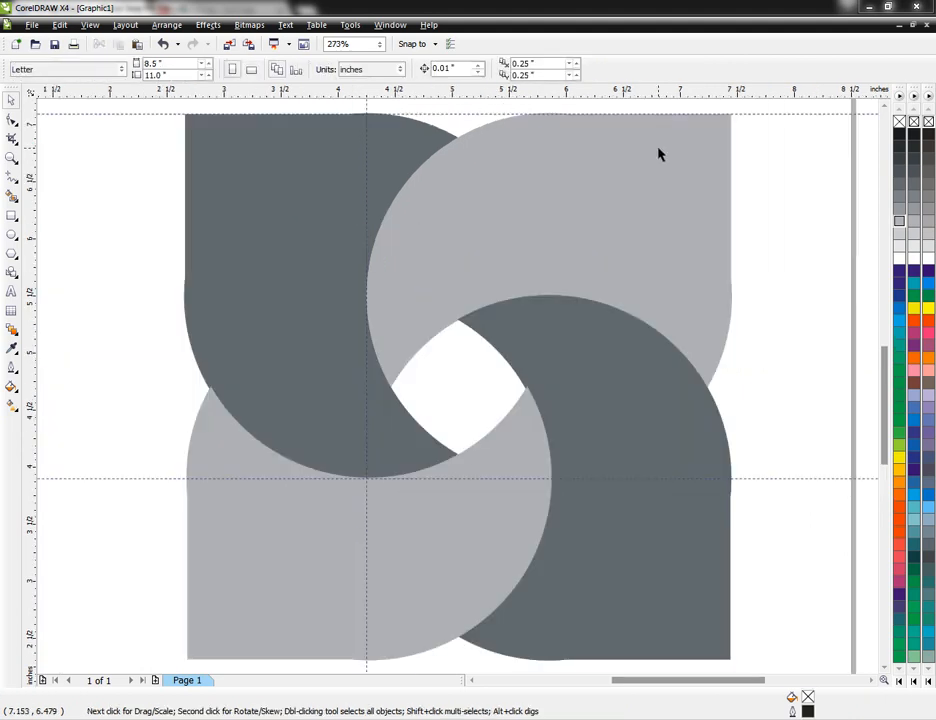
{"action": "scroll", "coordinate": [659, 153], "scroll_direction": "down", "scroll_amount": 3}
{"action": "left_click_drag", "start_coordinate": [178, 334], "coordinate": [604, 648]}
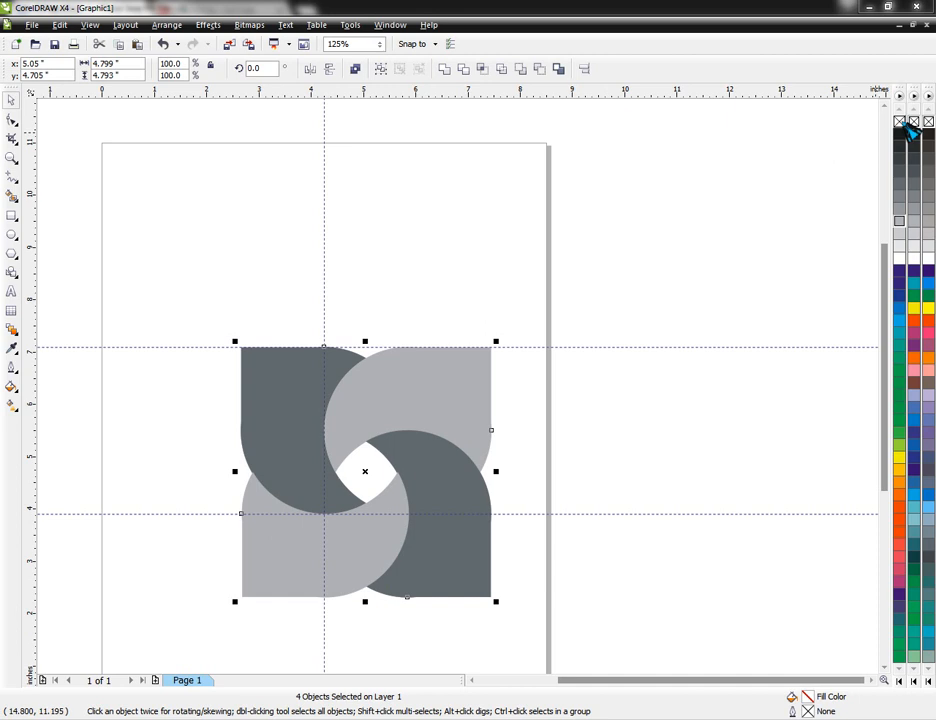
{"action": "left_click", "coordinate": [316, 218]}
{"action": "left_click", "coordinate": [441, 408]}
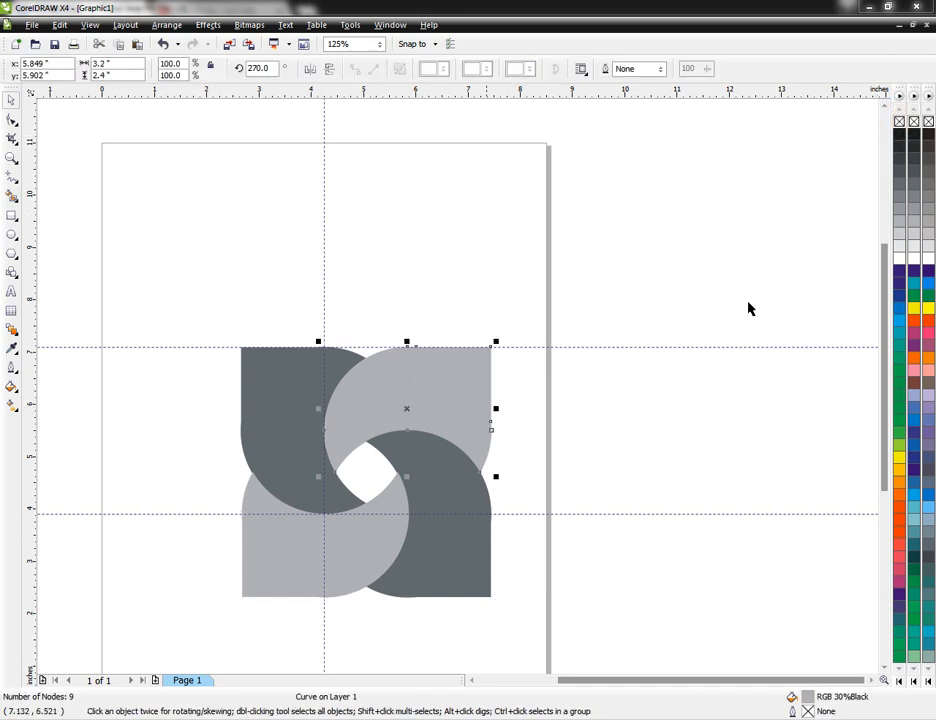
{"action": "left_click", "coordinate": [899, 272]}
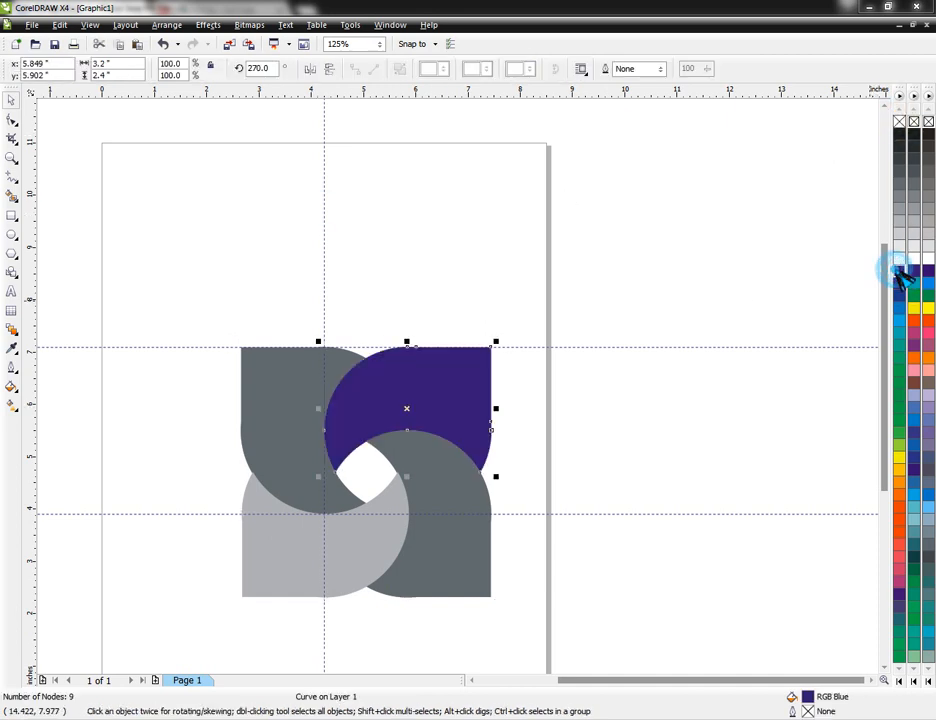
{"action": "left_click", "coordinate": [332, 553]}
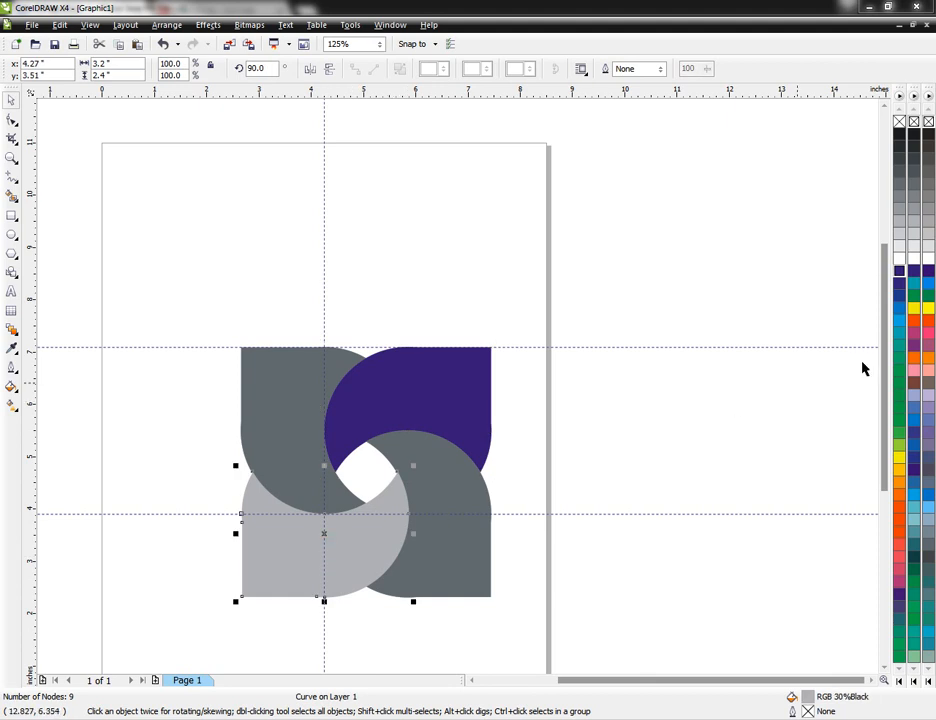
{"action": "left_click", "coordinate": [899, 272]}
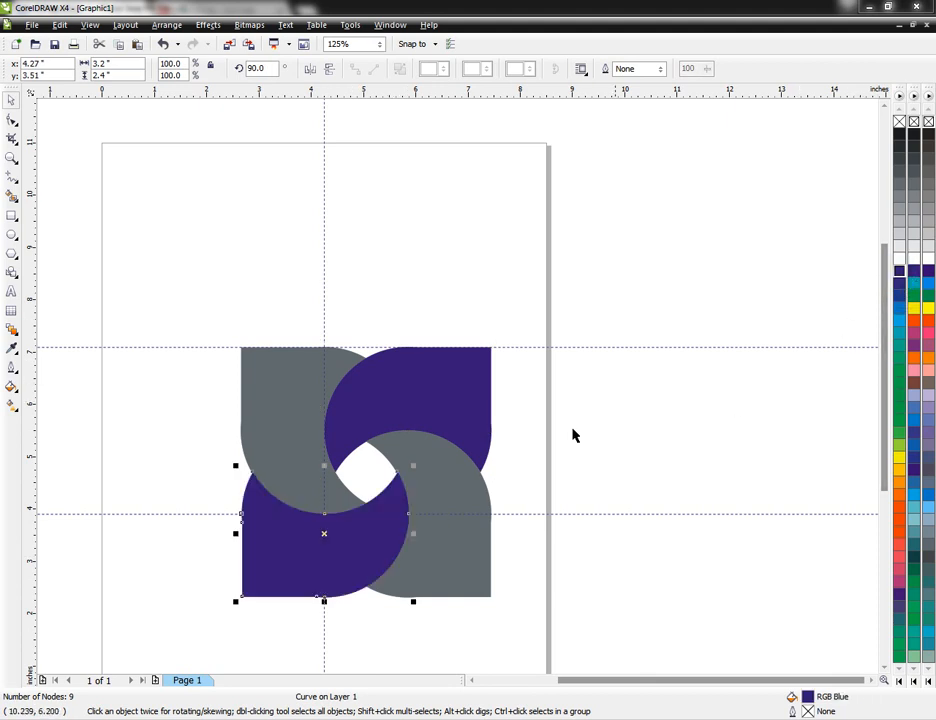
Step: Fill the logo's lower-right and upper-left dark gray shapes with light blue
{"action": "left_click", "coordinate": [448, 550]}
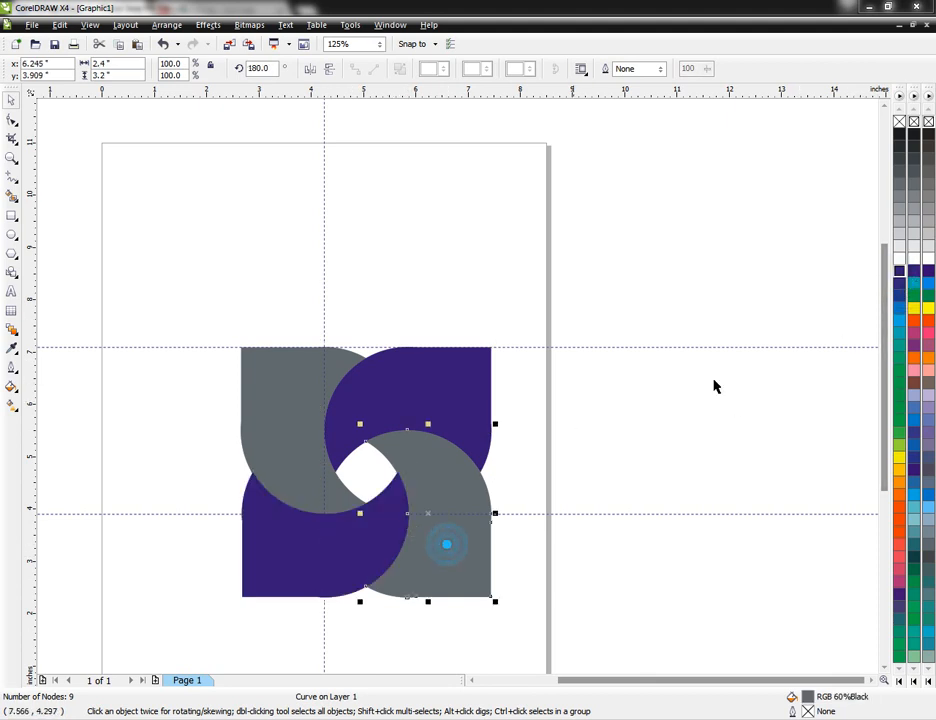
{"action": "left_click", "coordinate": [900, 322]}
{"action": "left_click", "coordinate": [278, 397]}
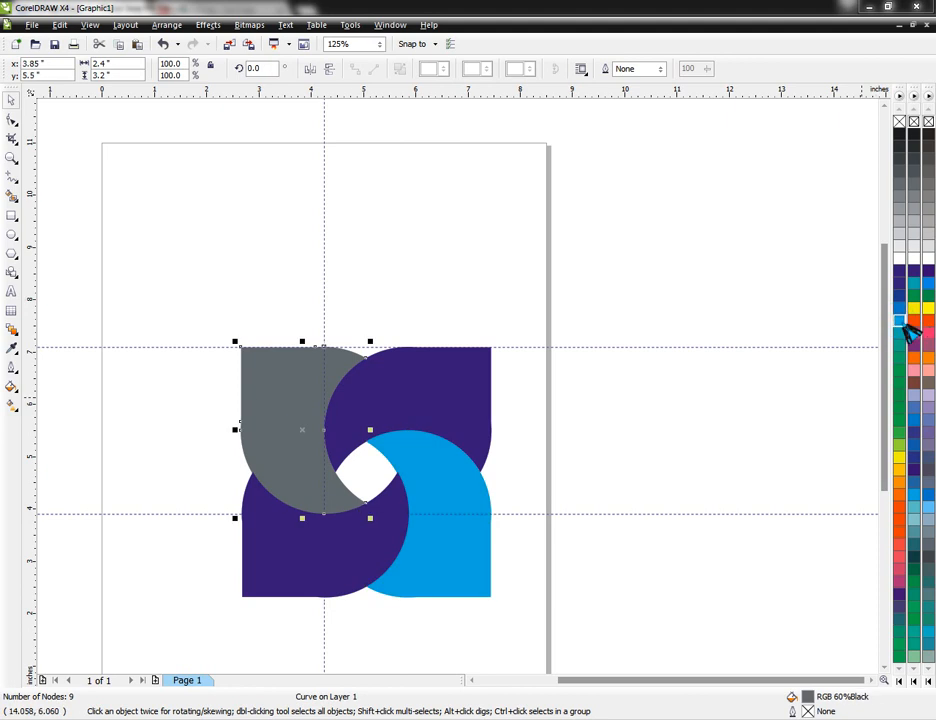
{"action": "left_click", "coordinate": [900, 322]}
{"action": "left_click", "coordinate": [631, 453]}
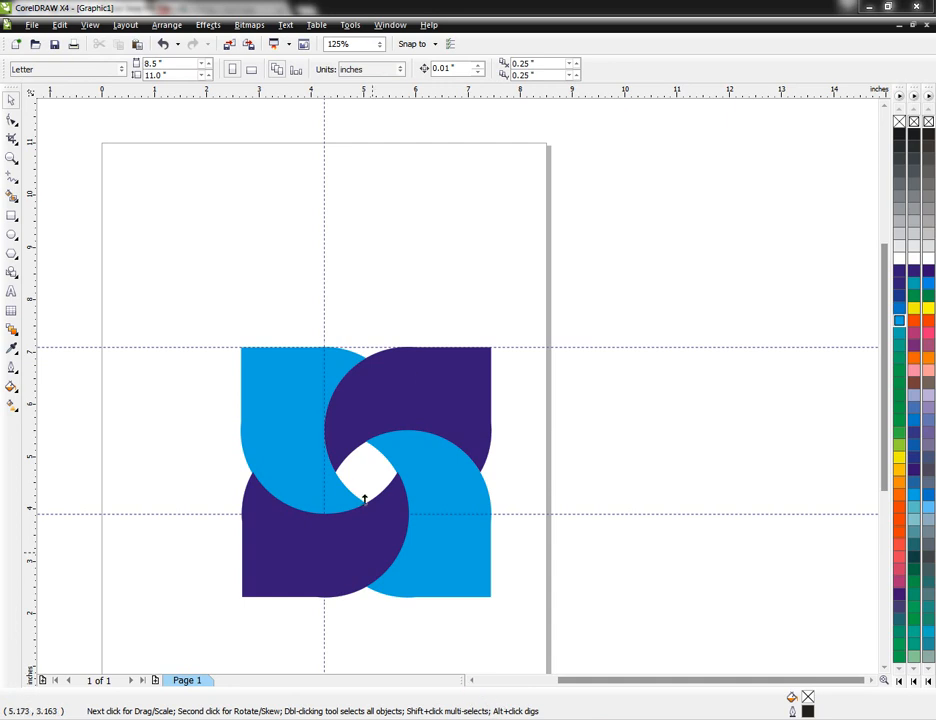
Step: Apply a linear fountain fill to the logo's upper-right shape, from light blue at the center opening to RGB Blue at the outer corner
{"action": "left_click", "coordinate": [422, 375]}
{"action": "left_click", "coordinate": [11, 405]}
{"action": "left_click_drag", "start_coordinate": [336, 441], "coordinate": [490, 347]}
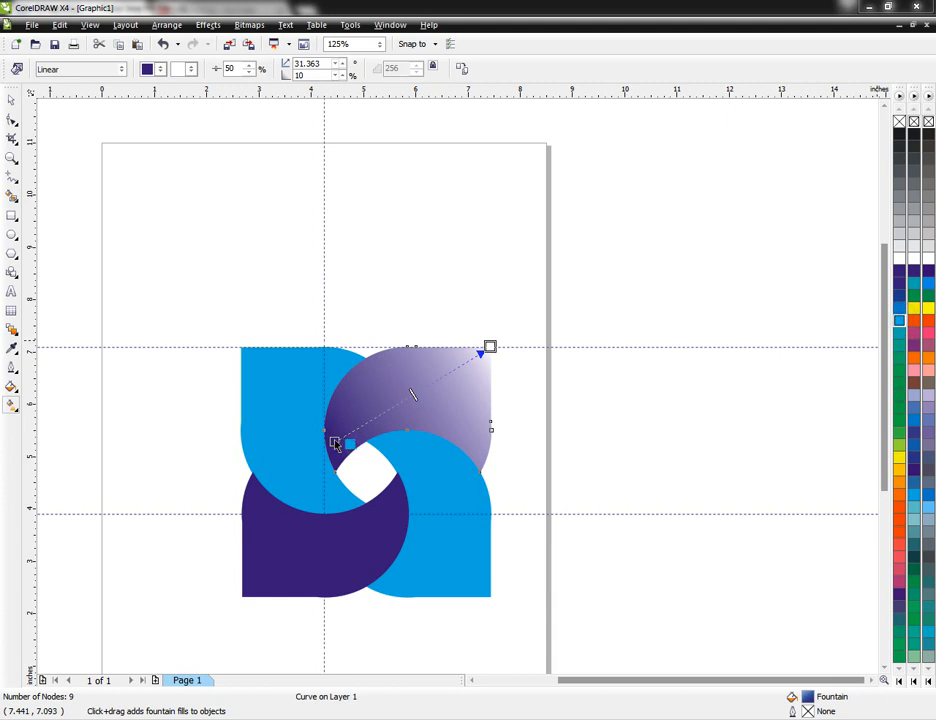
{"action": "left_click_drag", "start_coordinate": [335, 443], "coordinate": [333, 444]}
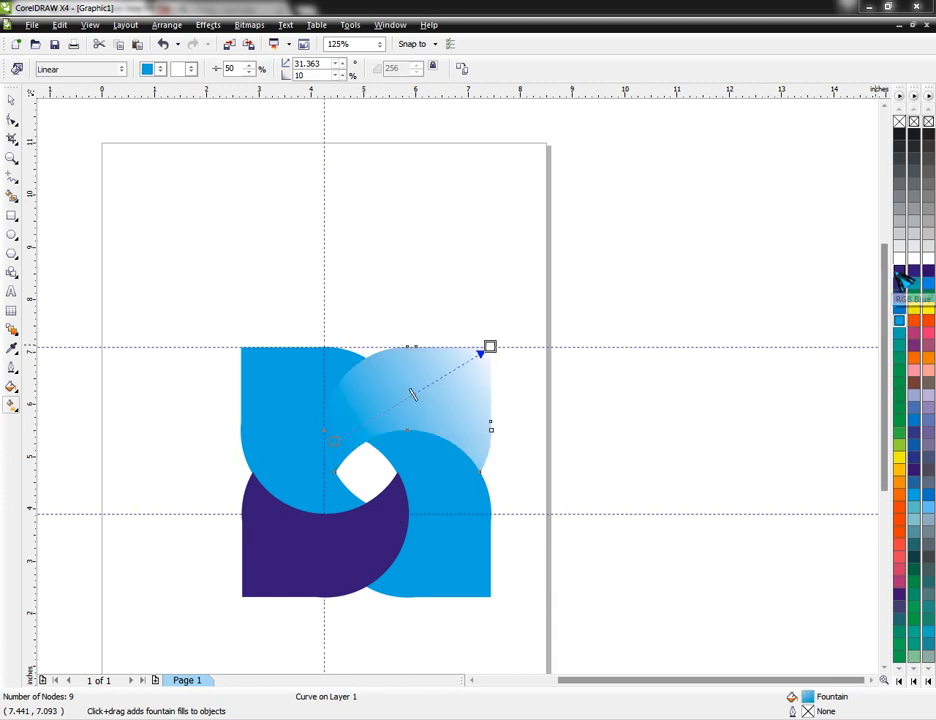
{"action": "left_click_drag", "start_coordinate": [899, 270], "coordinate": [557, 340]}
{"action": "left_click_drag", "start_coordinate": [494, 352], "coordinate": [489, 348]}
Step: Apply a linear fountain fill to the lower-left shape, from RGB Blue near the center to RGB 100%B 80%G at the outer corner
{"action": "left_click", "coordinate": [310, 541]}
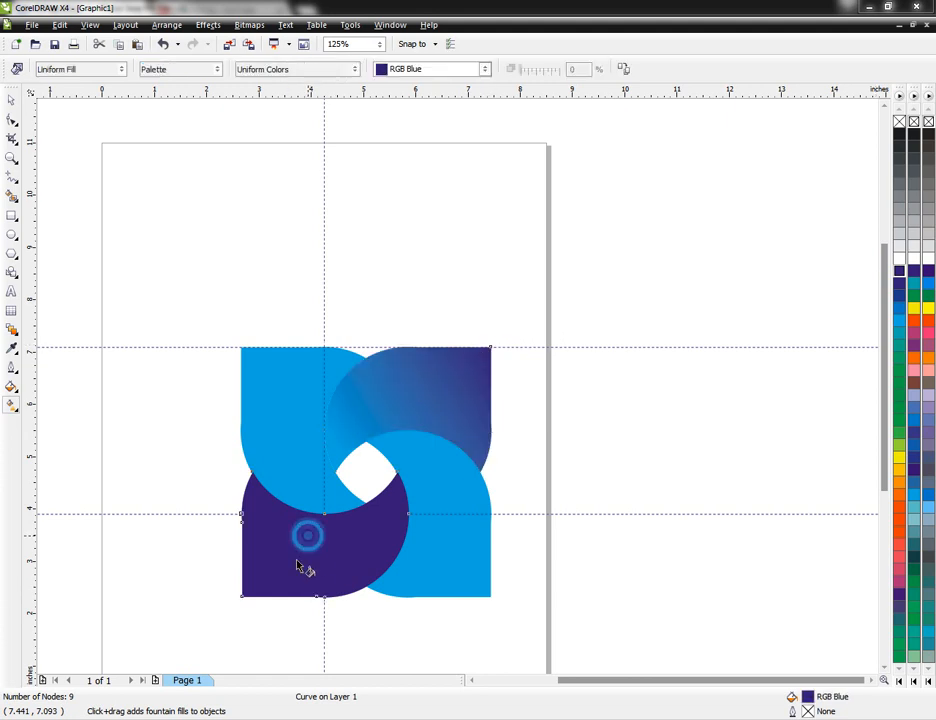
{"action": "left_click_drag", "start_coordinate": [405, 493], "coordinate": [222, 603]}
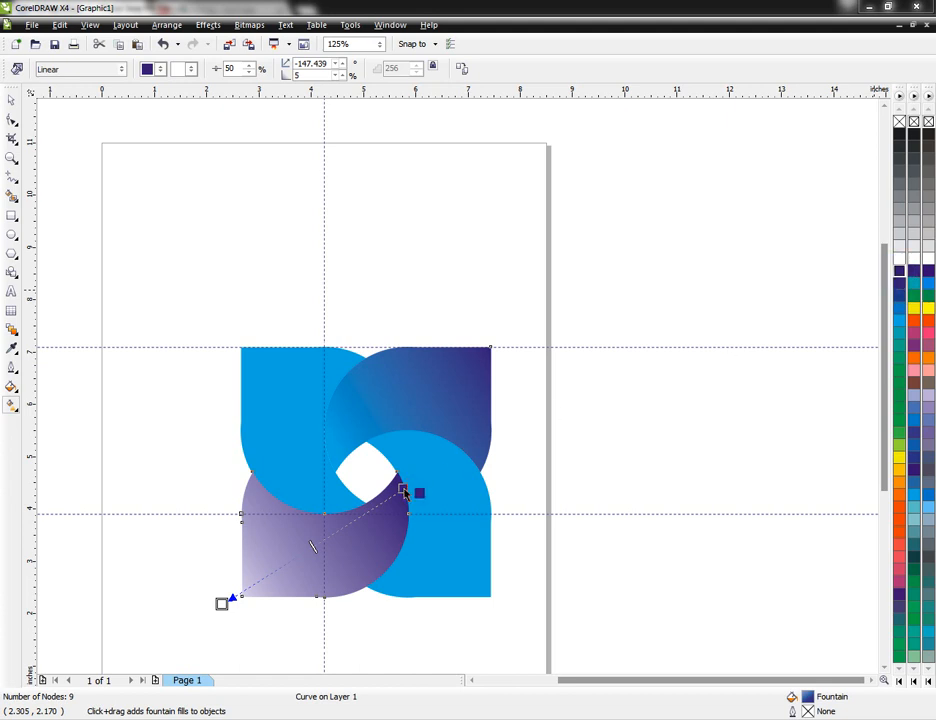
{"action": "left_click_drag", "start_coordinate": [902, 321], "coordinate": [355, 535]}
{"action": "left_click_drag", "start_coordinate": [222, 605], "coordinate": [222, 604]}
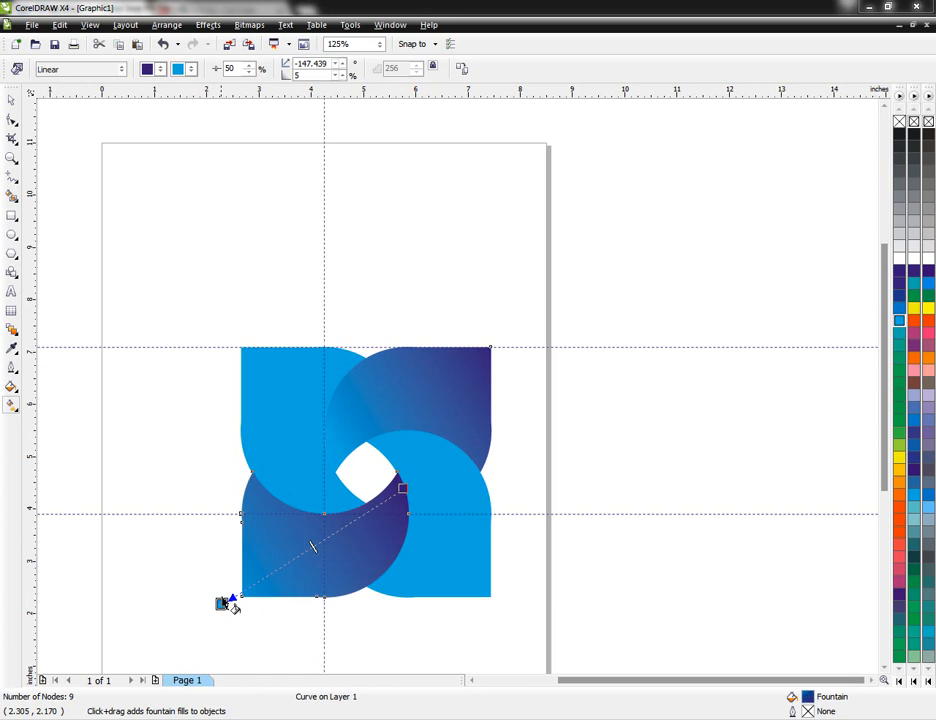
Step: Apply a linear fountain fill to the lower-right shape, from RGB Blue near the center to RGB 100%B 80%G at the outer corner
{"action": "left_click", "coordinate": [411, 474]}
{"action": "left_click_drag", "start_coordinate": [396, 440], "coordinate": [492, 615]}
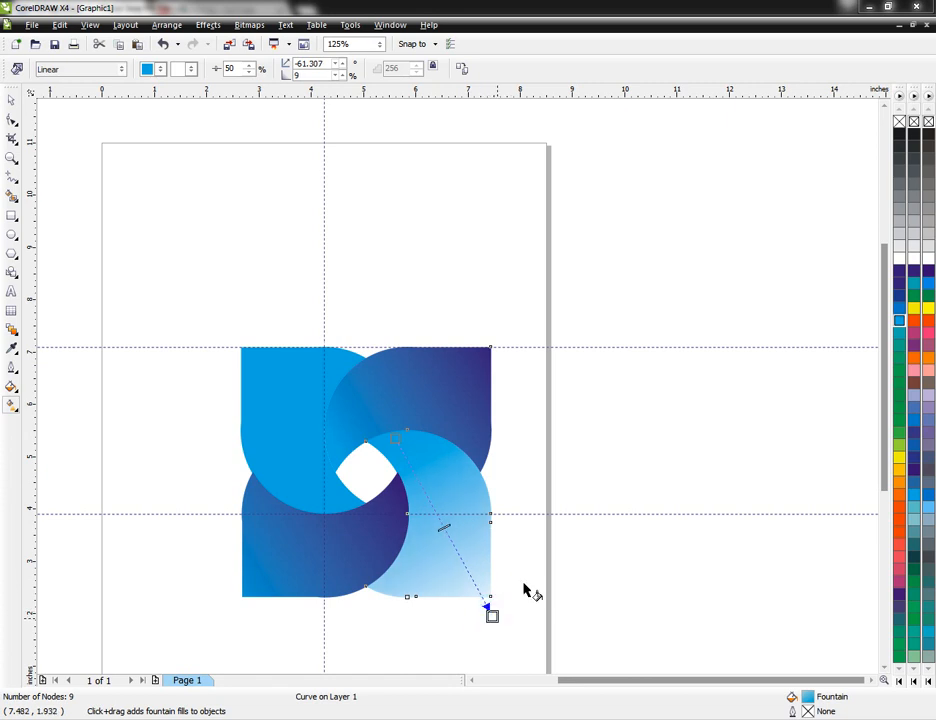
{"action": "left_click_drag", "start_coordinate": [899, 271], "coordinate": [395, 440]}
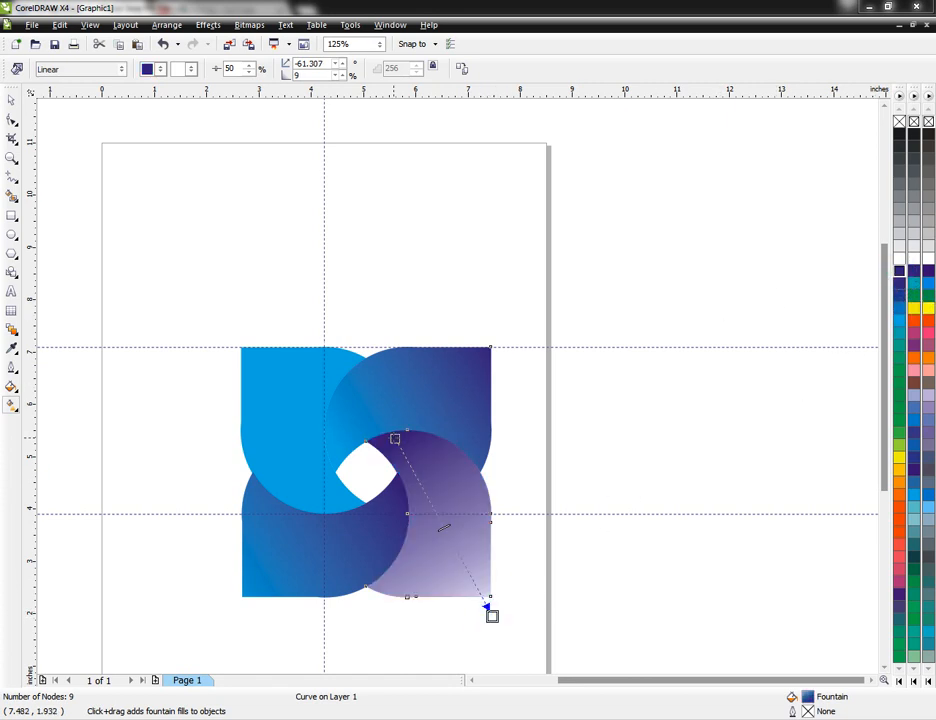
{"action": "left_click_drag", "start_coordinate": [901, 322], "coordinate": [491, 612]}
Step: Apply a linear fountain fill to the upper-left shape, from RGB Blue near the center to light blue beyond the outer corner
{"action": "left_click", "coordinate": [273, 398]}
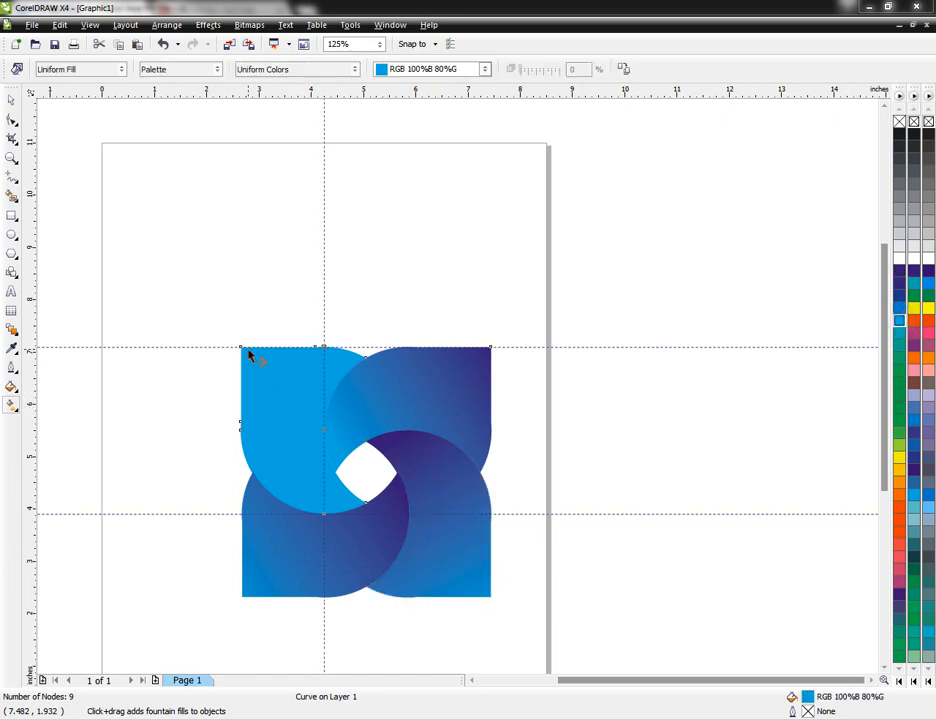
{"action": "left_click_drag", "start_coordinate": [340, 500], "coordinate": [234, 316]}
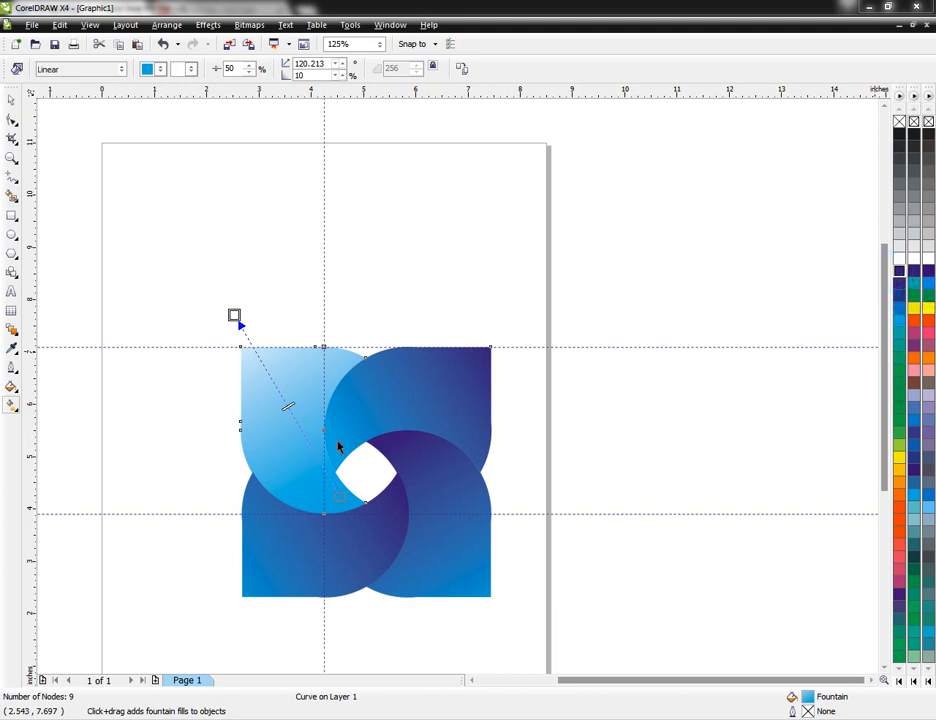
{"action": "left_click_drag", "start_coordinate": [340, 505], "coordinate": [340, 498]}
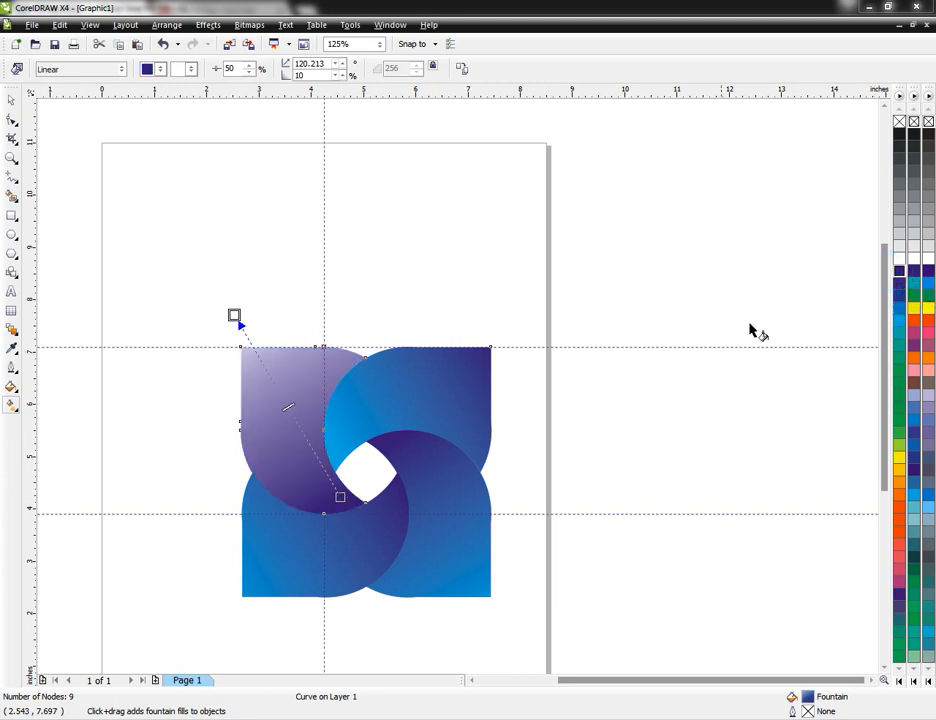
{"action": "left_click_drag", "start_coordinate": [906, 334], "coordinate": [236, 317]}
Step: Reverse the upper-right shape's gradient colors to RGB Blue at the center and RGB 100%B 80%G at the outer corner, then deselect it
{"action": "left_click", "coordinate": [405, 412]}
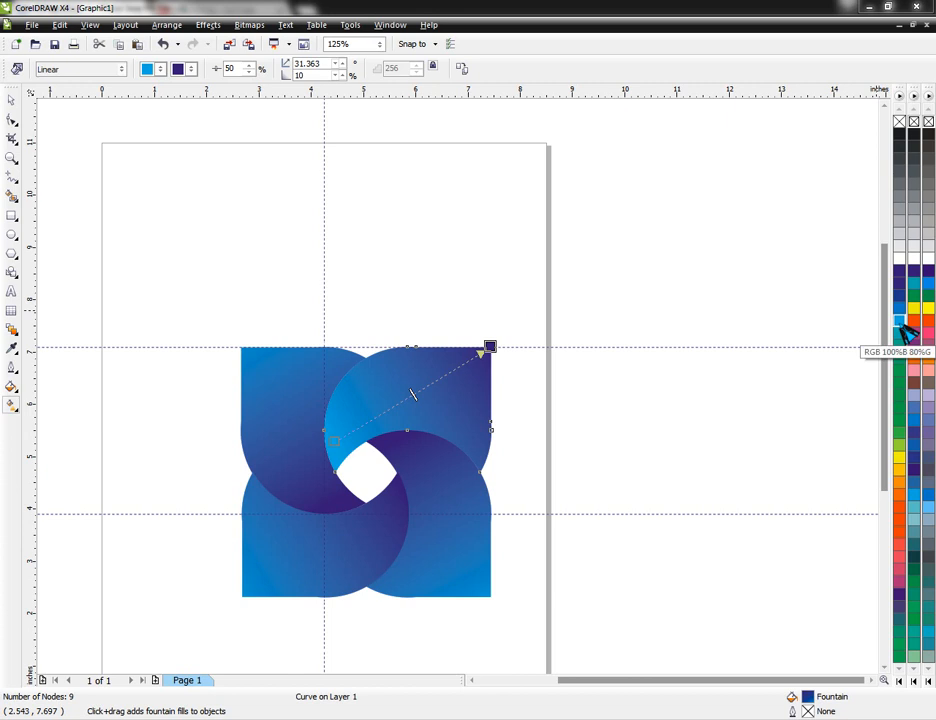
{"action": "left_click_drag", "start_coordinate": [903, 272], "coordinate": [334, 441]}
{"action": "left_click_drag", "start_coordinate": [899, 320], "coordinate": [489, 349]}
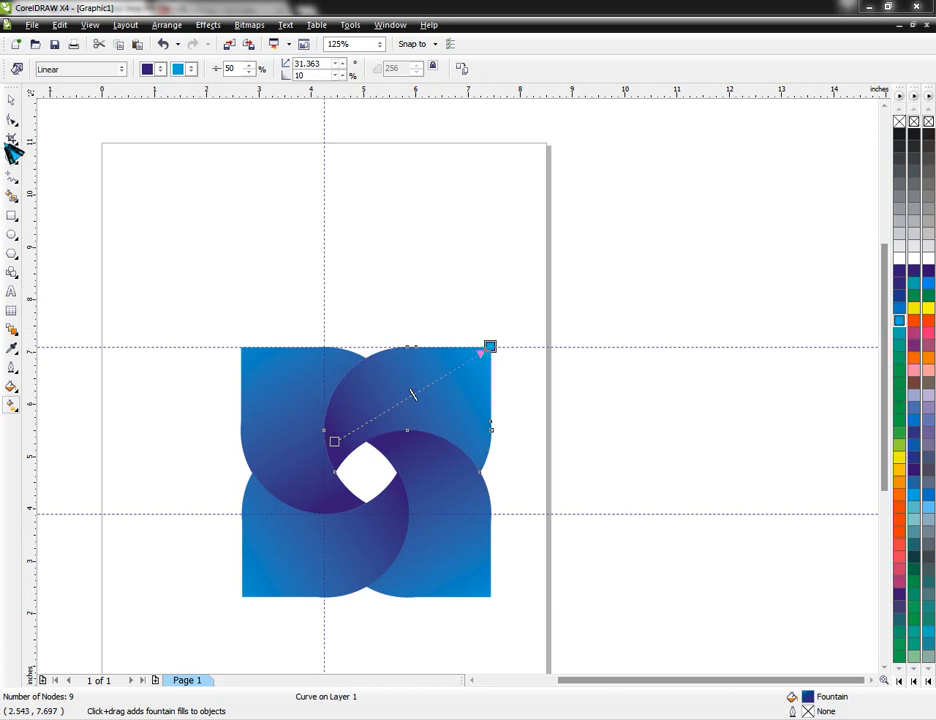
{"action": "left_click", "coordinate": [11, 100]}
{"action": "left_click", "coordinate": [135, 215]}
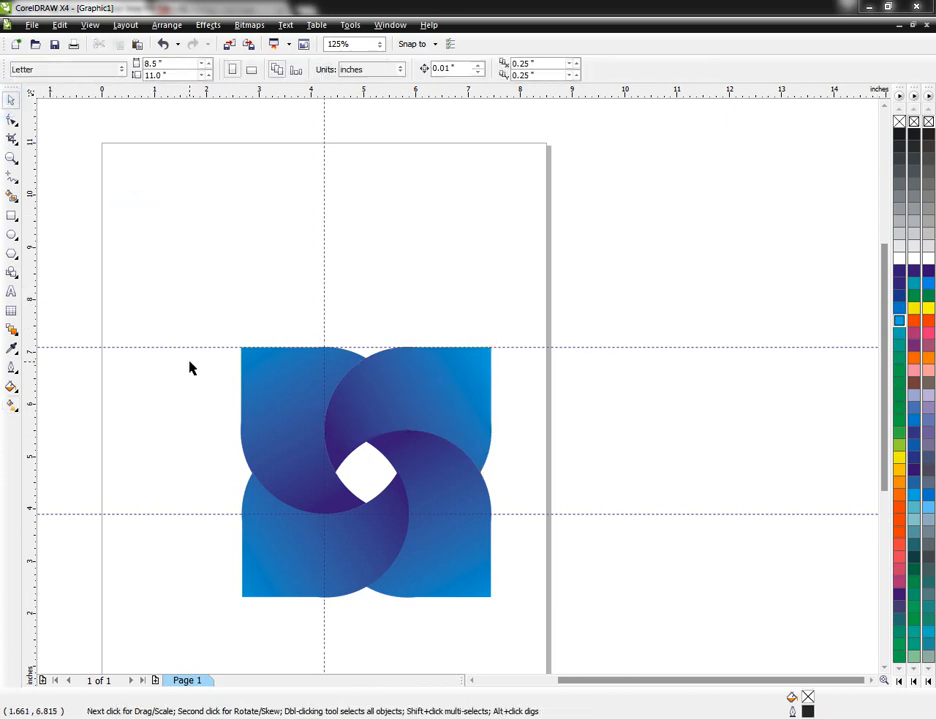
Step: Group the logo's four shapes and center the group on the page
{"action": "key", "text": "F4"}
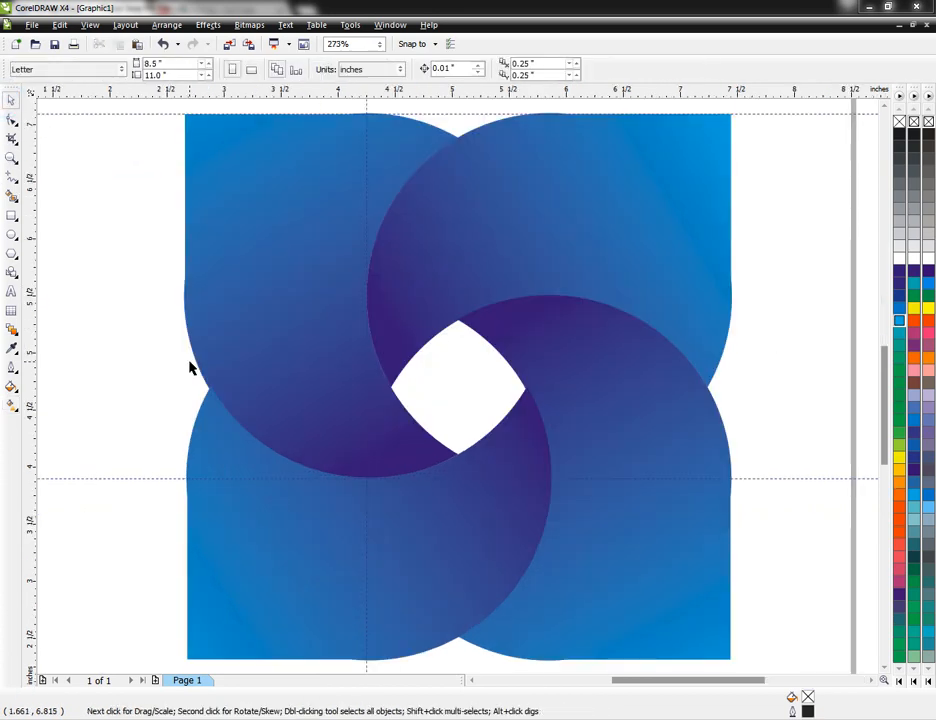
{"action": "key", "text": "F3"}
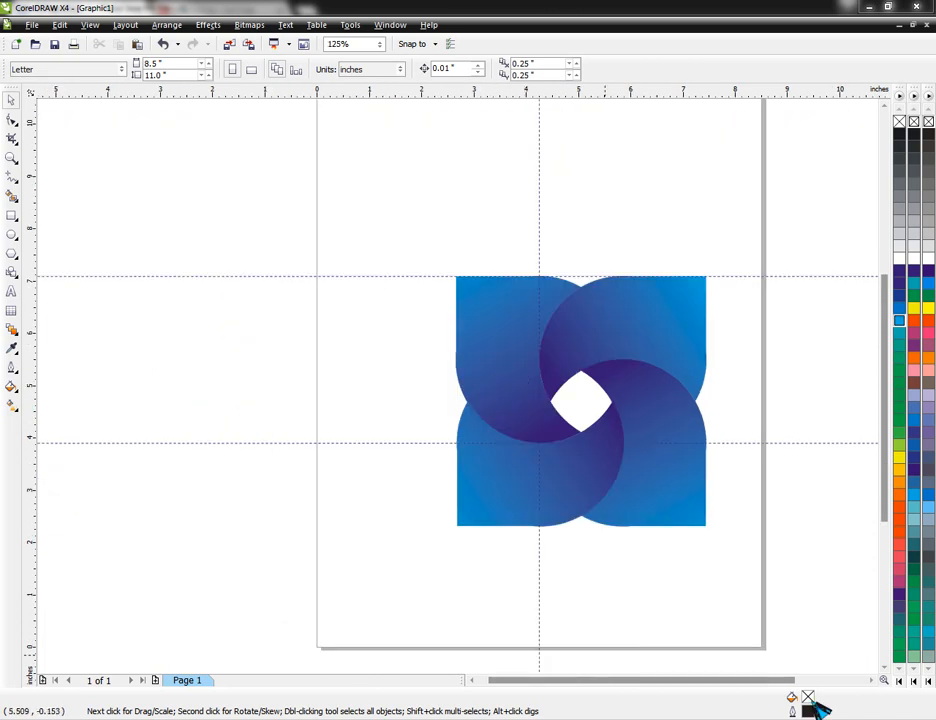
{"action": "left_click_drag", "start_coordinate": [403, 244], "coordinate": [755, 629]}
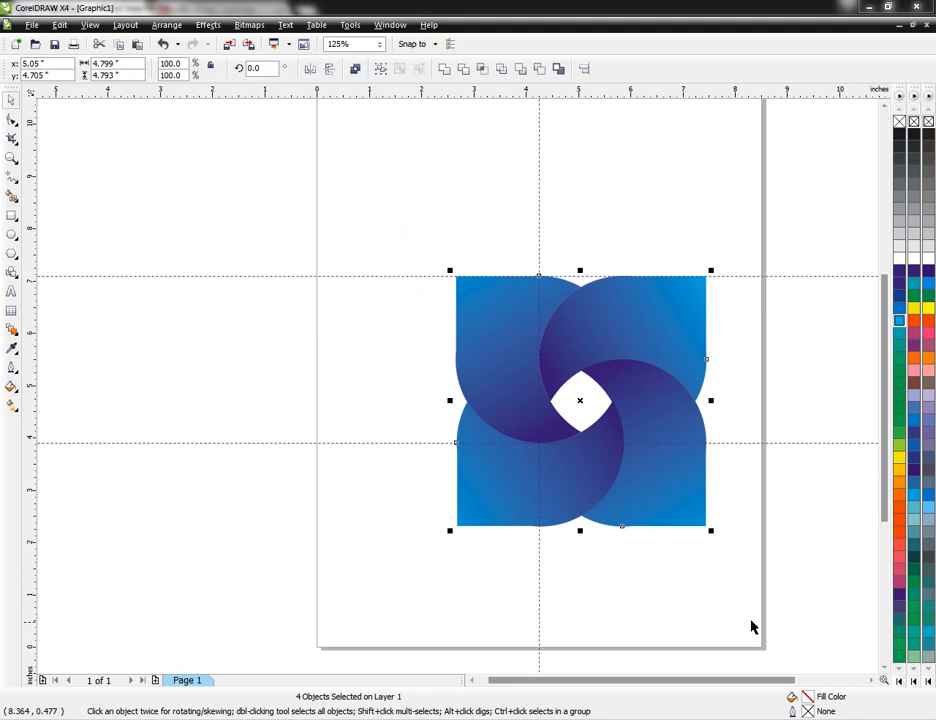
{"action": "key", "text": "ctrl+g"}
{"action": "key", "text": "p"}
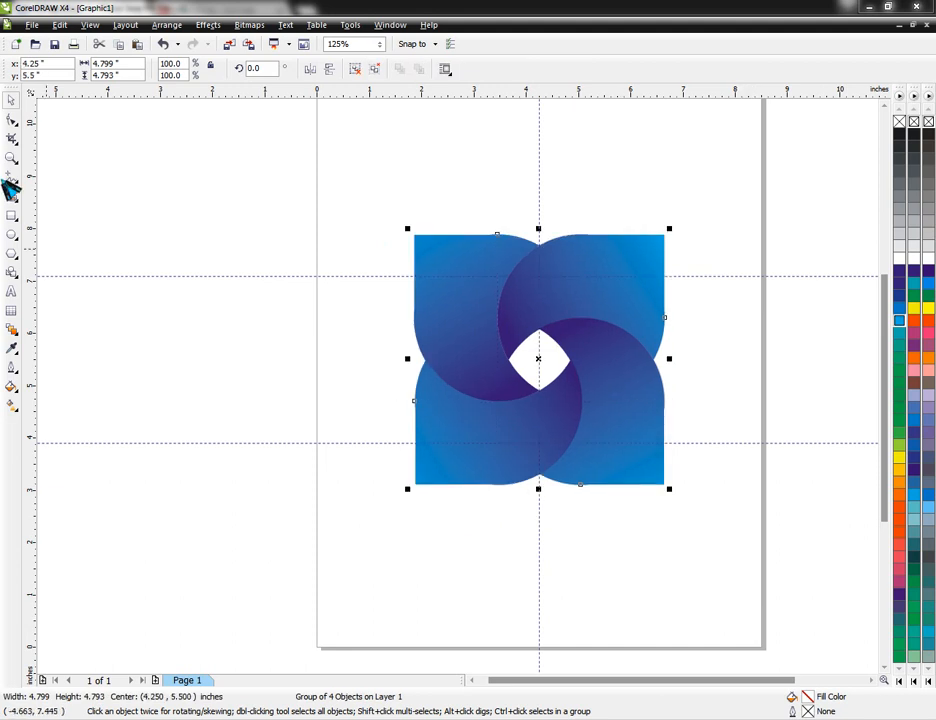
Step: Add artistic text above the logo's upper-left area with the four lines "we done it", "Try", "Try" and "and Try agian"
{"action": "left_click", "coordinate": [11, 291]}
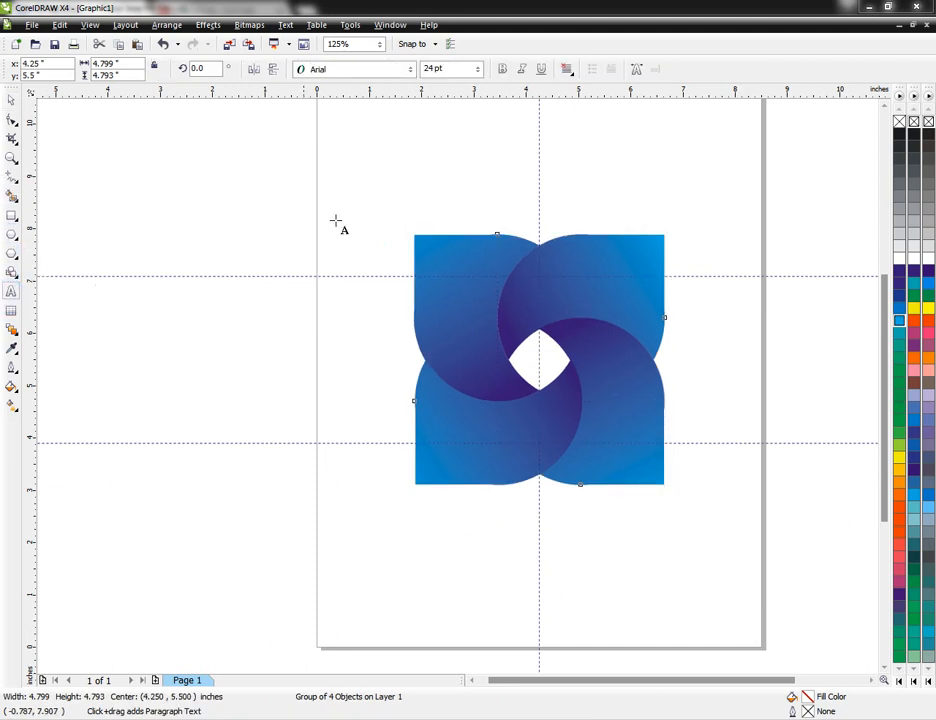
{"action": "left_click", "coordinate": [326, 192]}
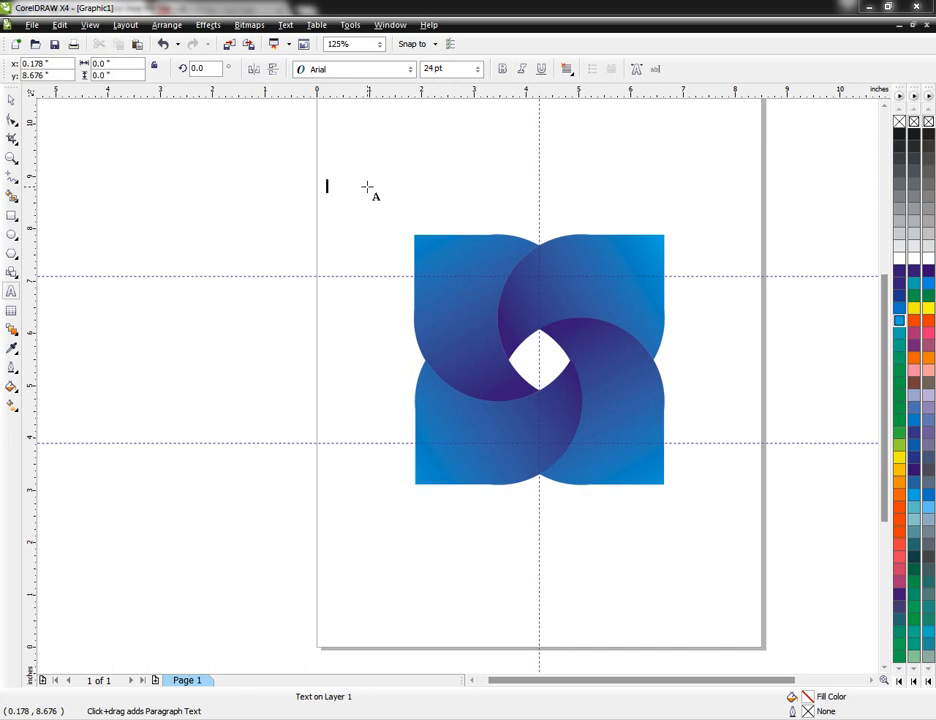
{"action": "type", "text": "wel"}
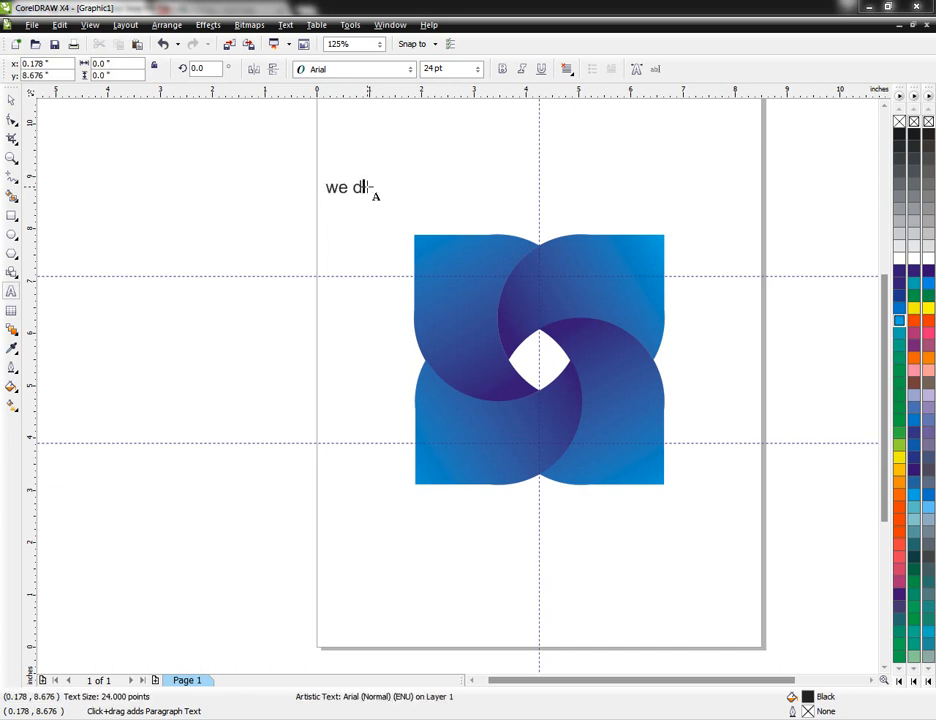
{"action": "type", "text": "done"}
{"action": "type", "text": "Try"}
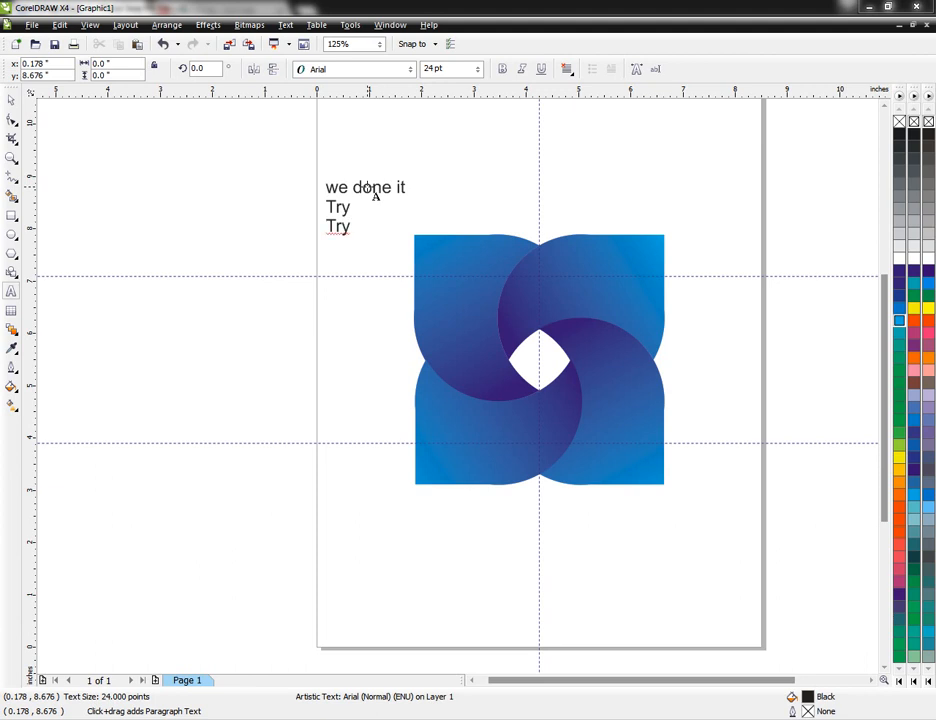
{"action": "type", "text": "nd Try agi"}
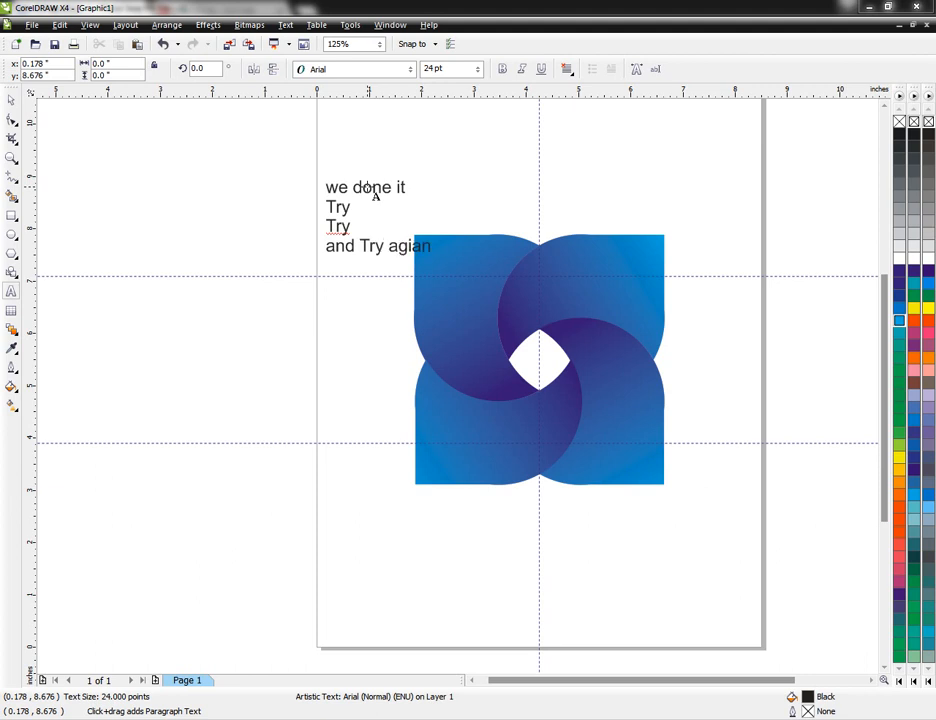
{"action": "type", "text": "an"}
Step: Enlarge the four-line text to about 65 pt, place it beside the logo on its left, and deselect it
{"action": "left_click", "coordinate": [10, 97]}
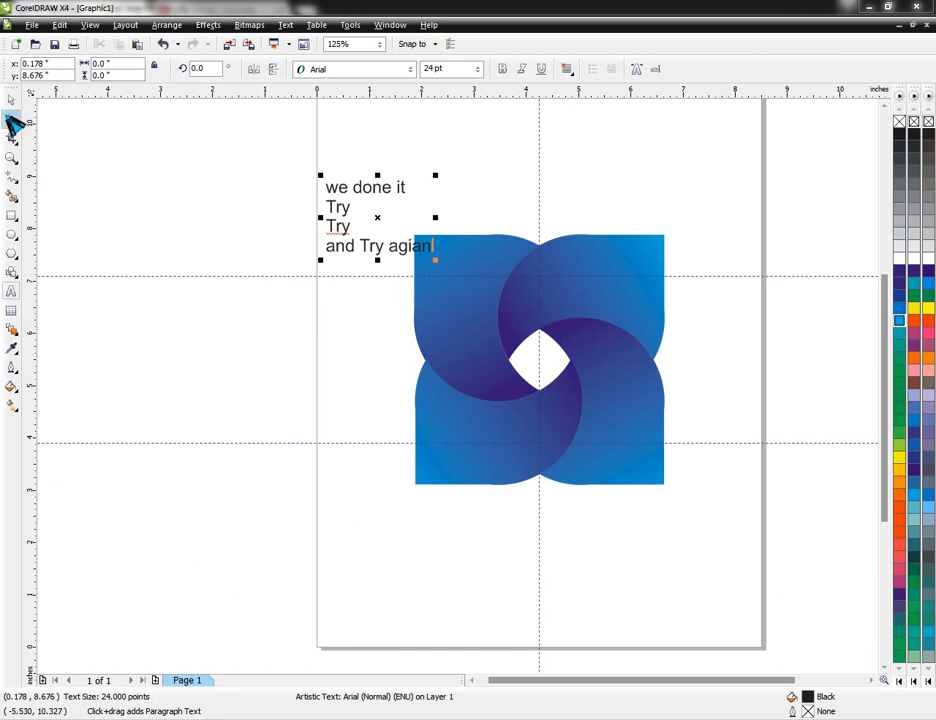
{"action": "key", "text": "Left"}
{"action": "key", "text": "Left"}
{"action": "key", "text": "Left"}
{"action": "key", "text": "Left"}
{"action": "key", "text": "Left"}
{"action": "key", "text": "Left"}
{"action": "key", "text": "Left"}
{"action": "key", "text": "Left"}
{"action": "key", "text": "Left"}
{"action": "key", "text": "Left"}
{"action": "key", "text": "Left"}
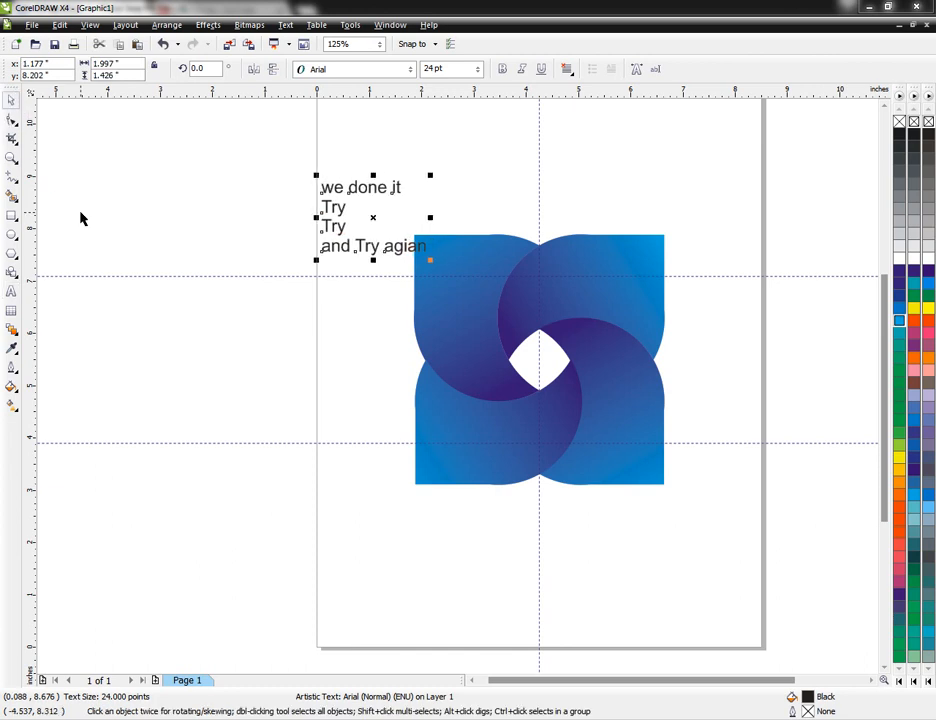
{"action": "key", "text": "Left"}
{"action": "key", "text": "Left"}
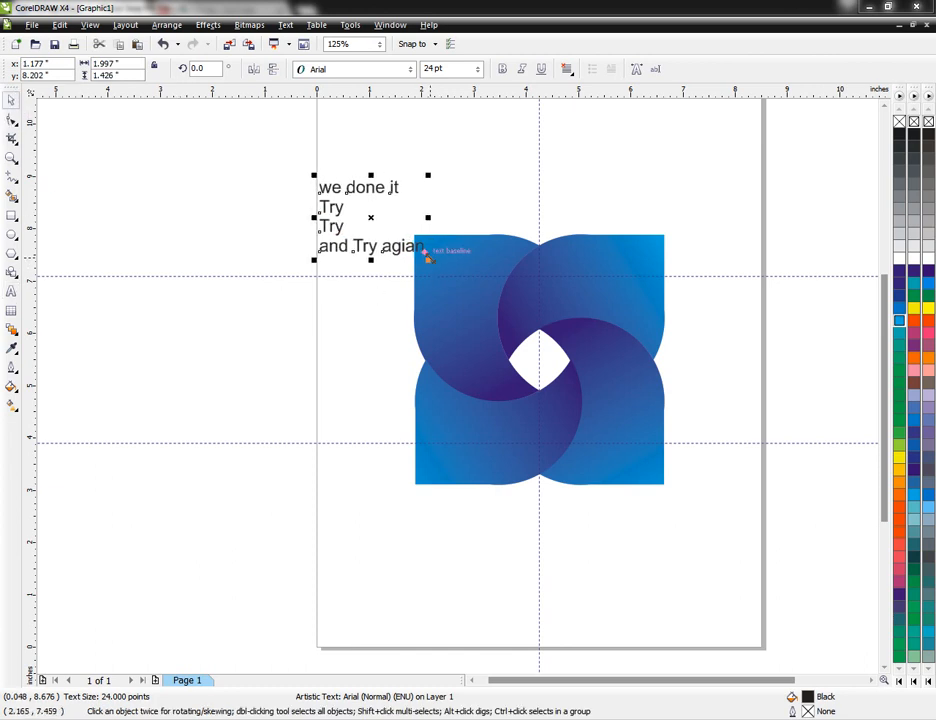
{"action": "left_click_drag", "start_coordinate": [425, 255], "coordinate": [610, 386]}
{"action": "left_click_drag", "start_coordinate": [366, 306], "coordinate": [128, 343]}
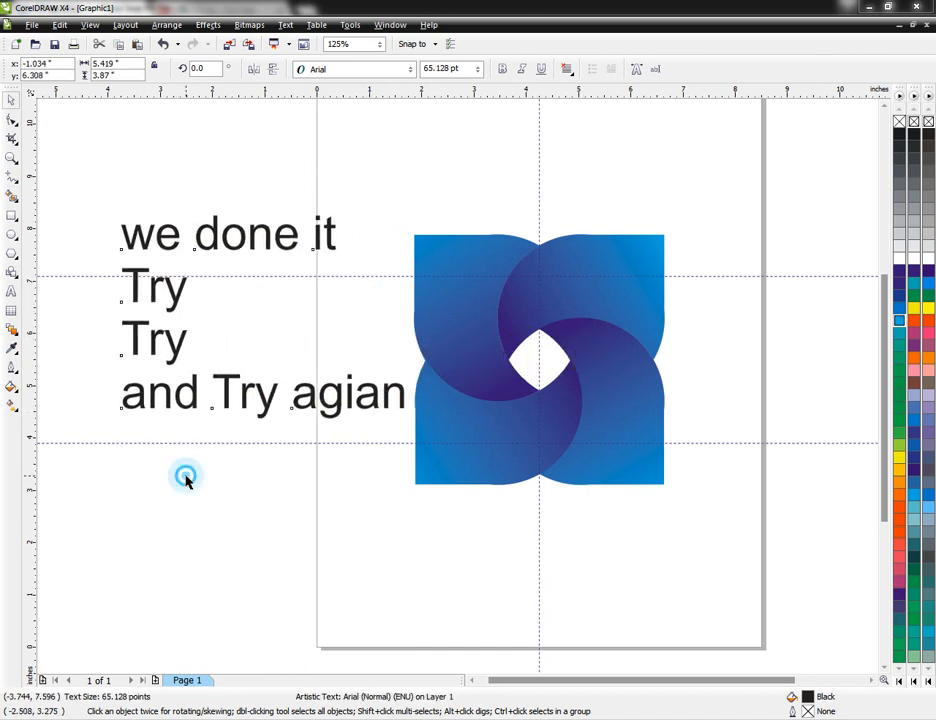
{"action": "left_click", "coordinate": [194, 471]}
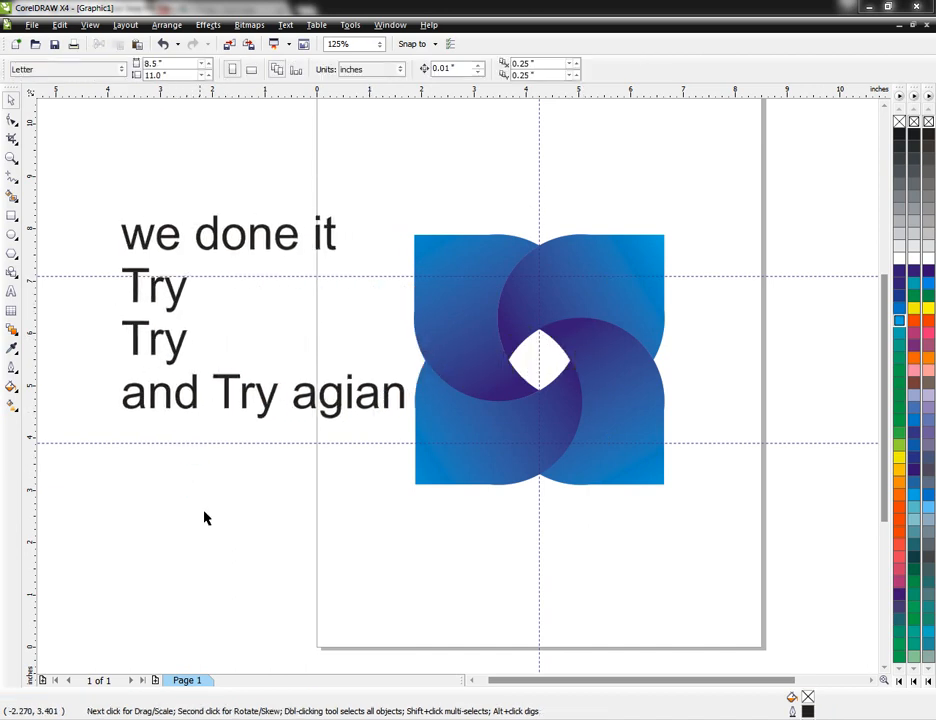